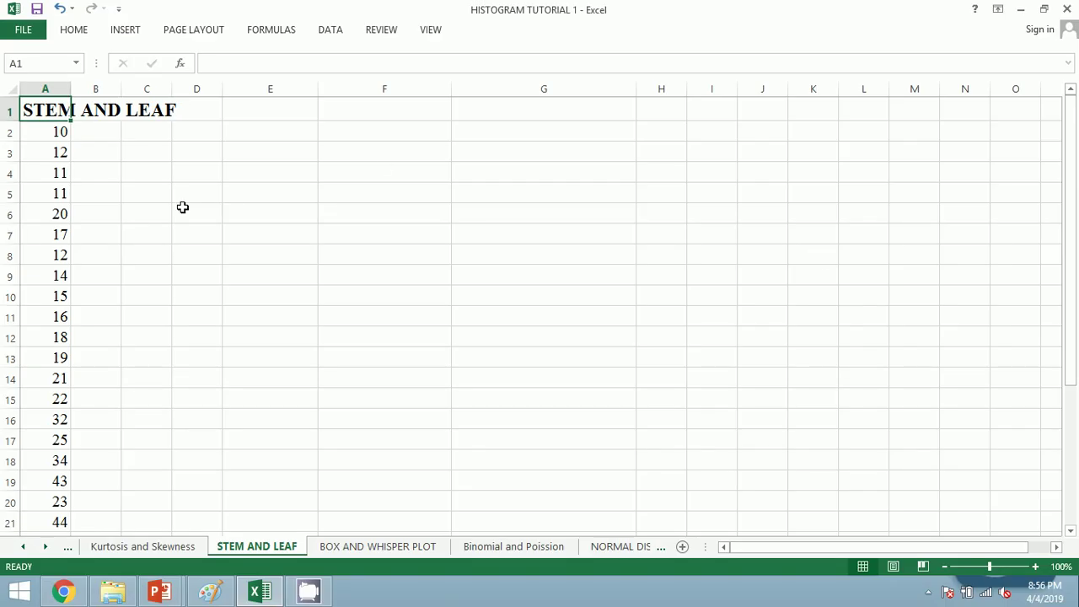
# - Look over the STEM AND LEAF sheet's title and the column A data values
pyautogui.click(98, 133)
pyautogui.click(53, 113)
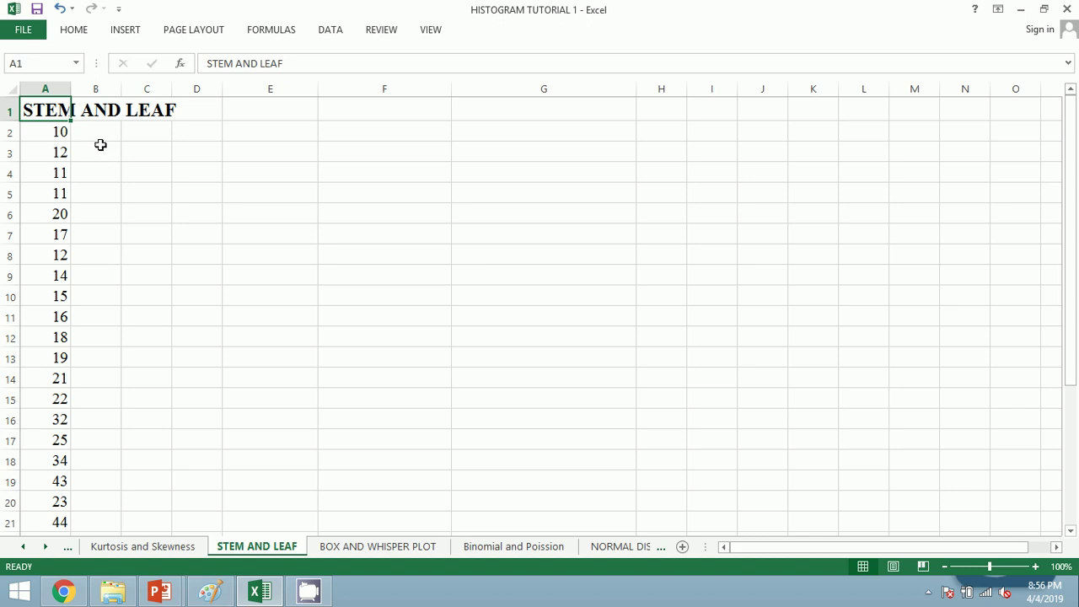
pyautogui.click(59, 136)
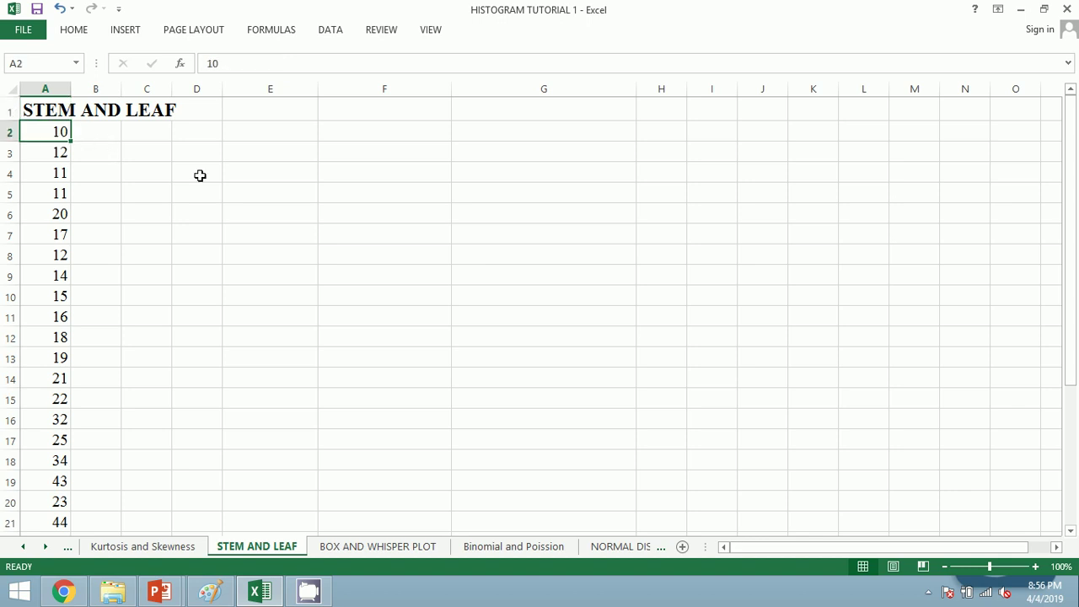
pyautogui.click(135, 153)
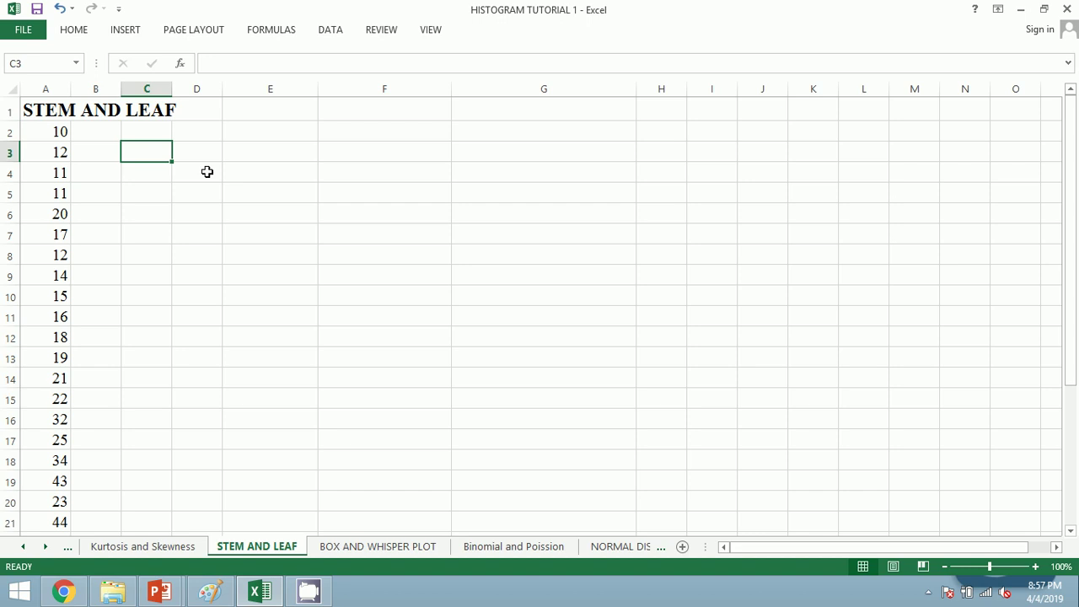
# - Enter the headings 'Stem' in D3 and 'Leaves' in E3
pyautogui.press('Right')
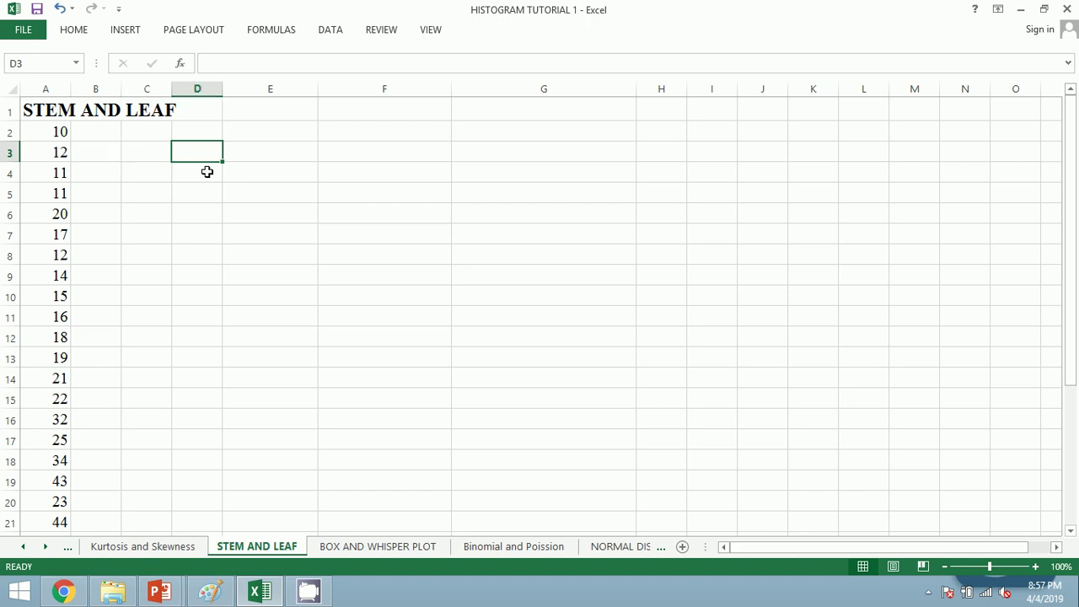
pyautogui.write('sTEM')
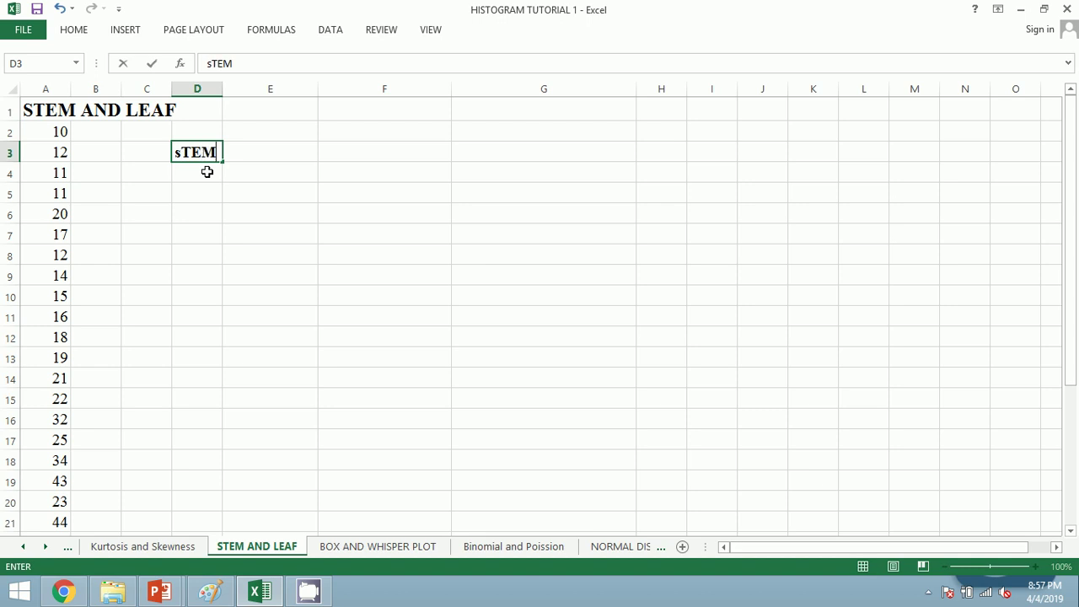
pyautogui.press('Right')
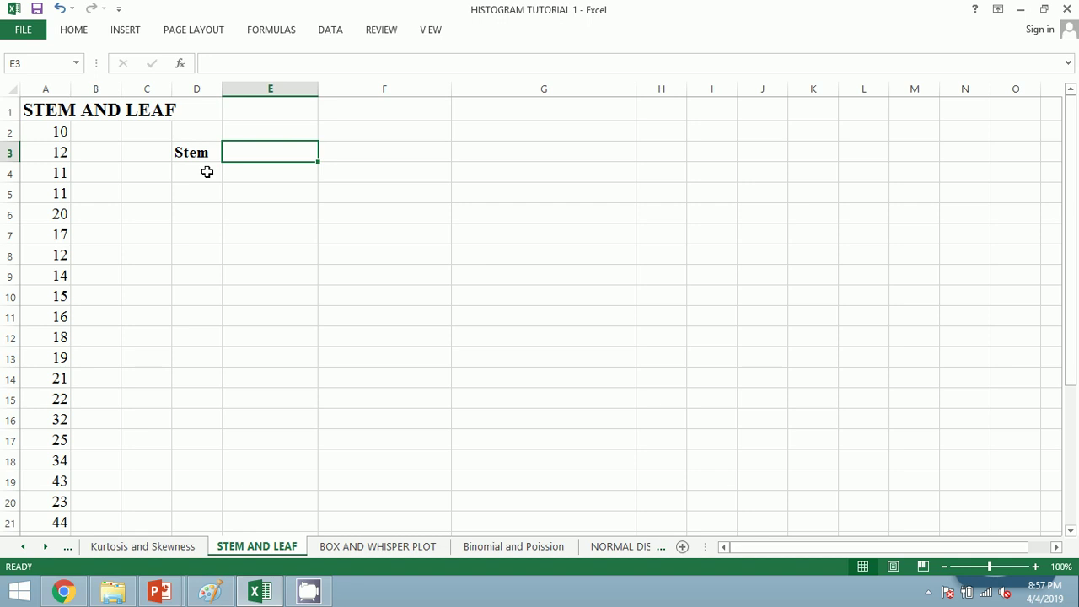
pyautogui.write('Leaves')
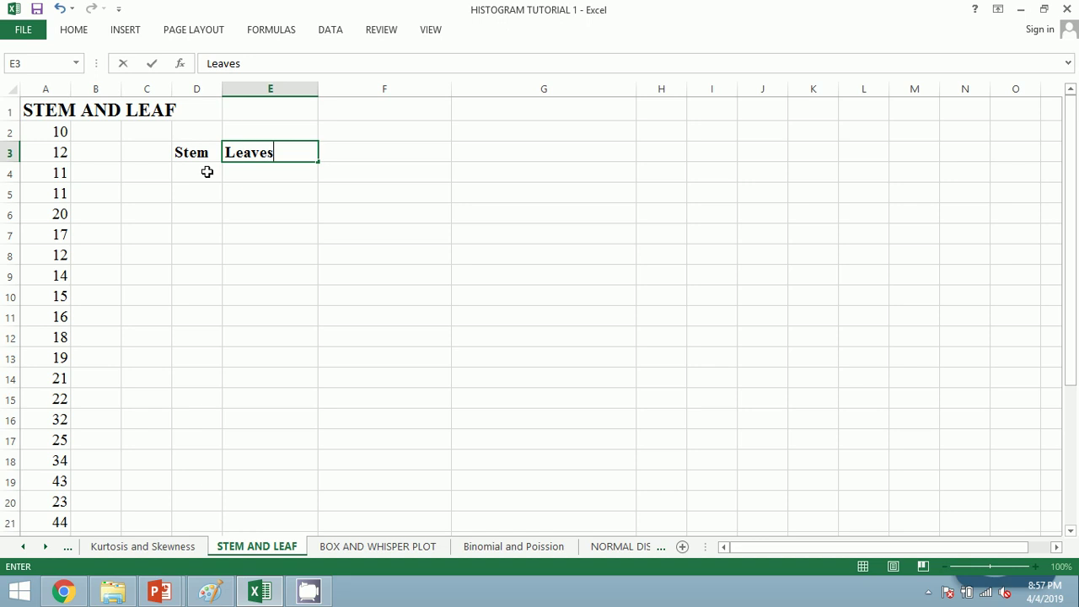
pyautogui.press('Tab')
pyautogui.press('Return')
pyautogui.press('Left')
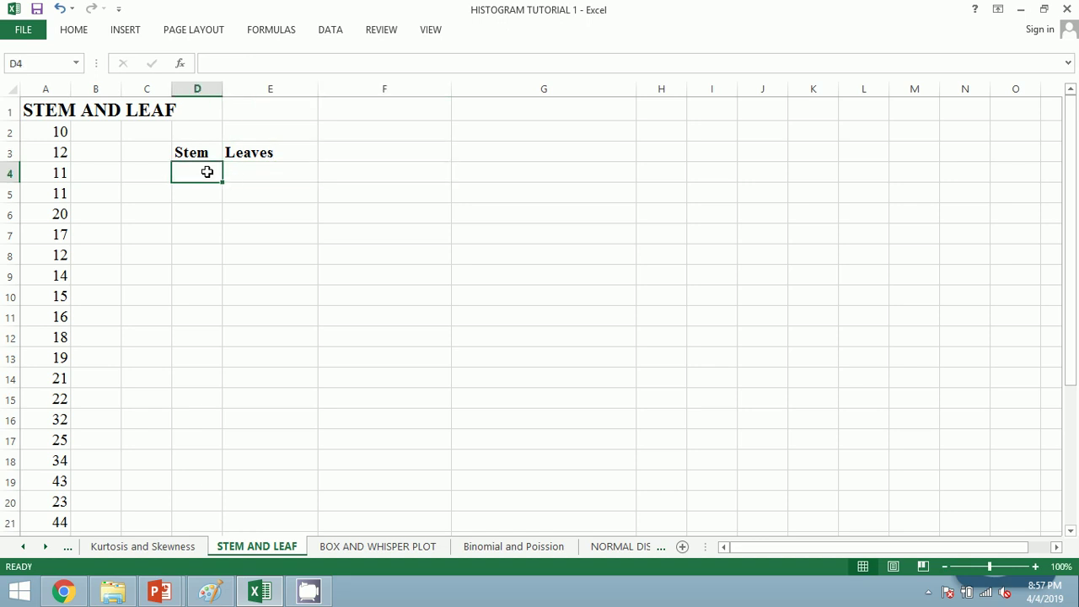
pyautogui.press('Right')
pyautogui.press('Right')
pyautogui.press('Right')
pyautogui.press('Up')
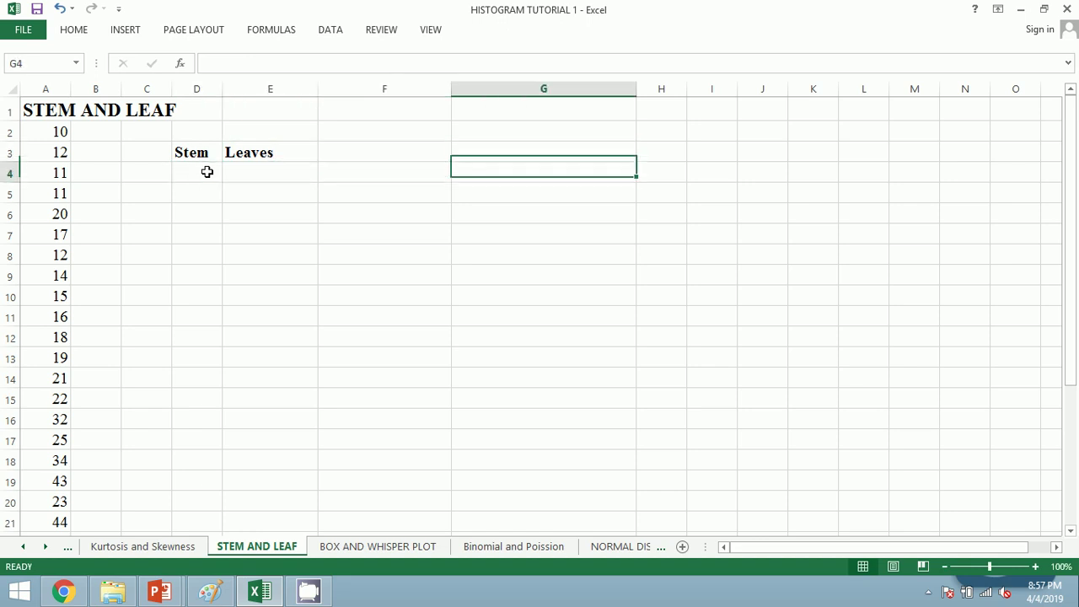
pyautogui.press('Down')
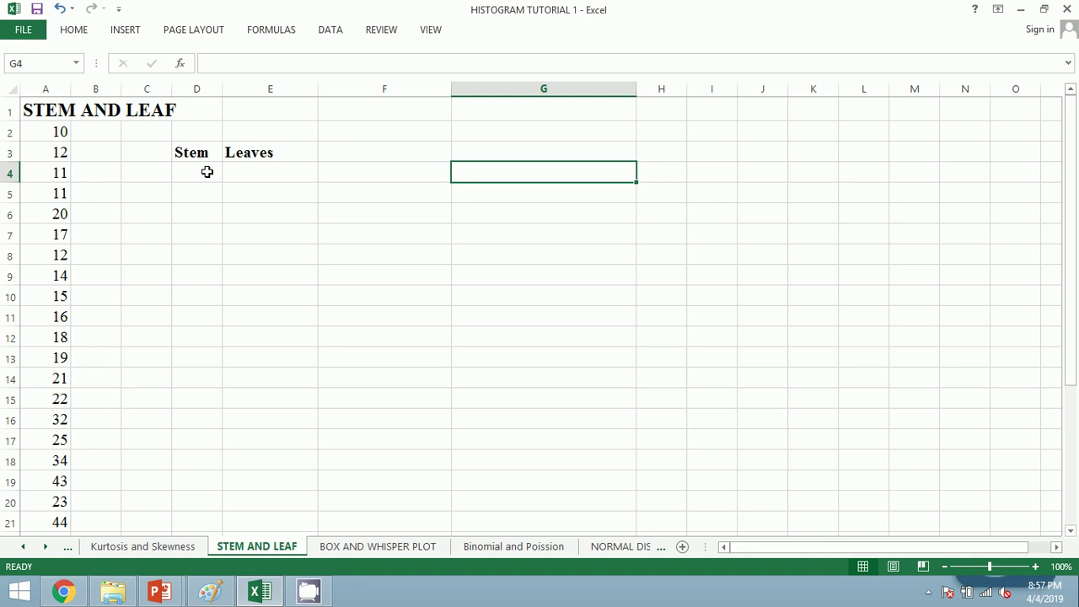
# - Label cell G4 'Maximum Value'
pyautogui.write('M')
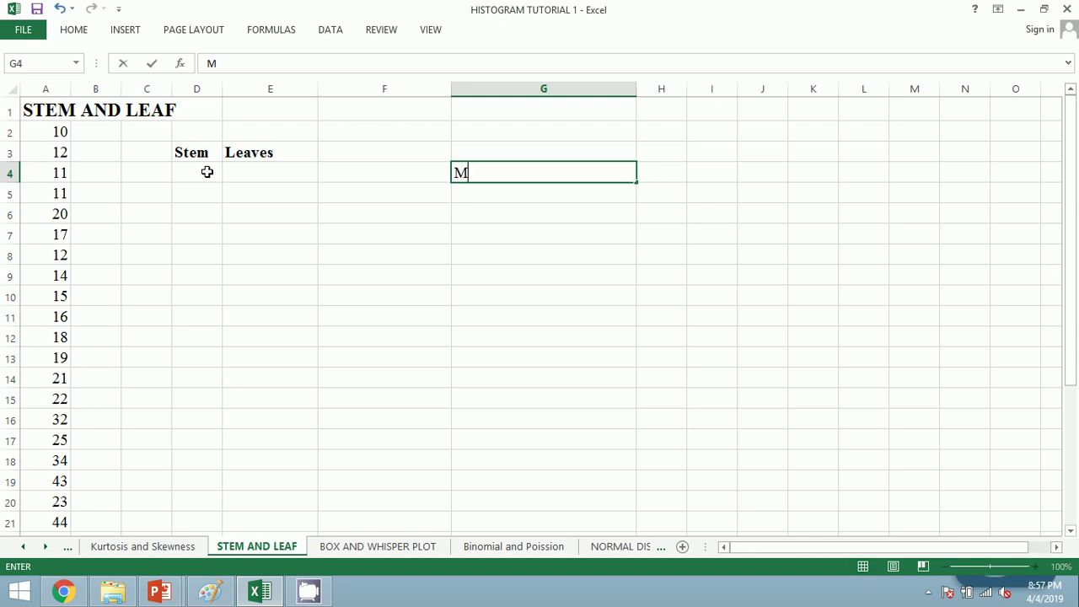
pyautogui.write('aximum')
pyautogui.press('Tab')
pyautogui.press('Left')
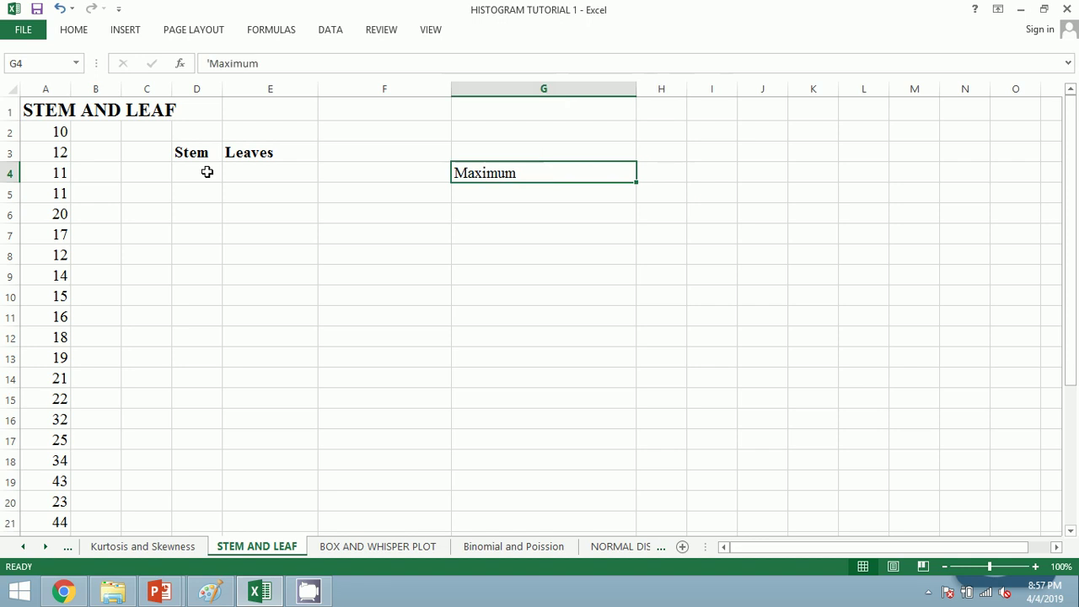
pyautogui.press('F2')
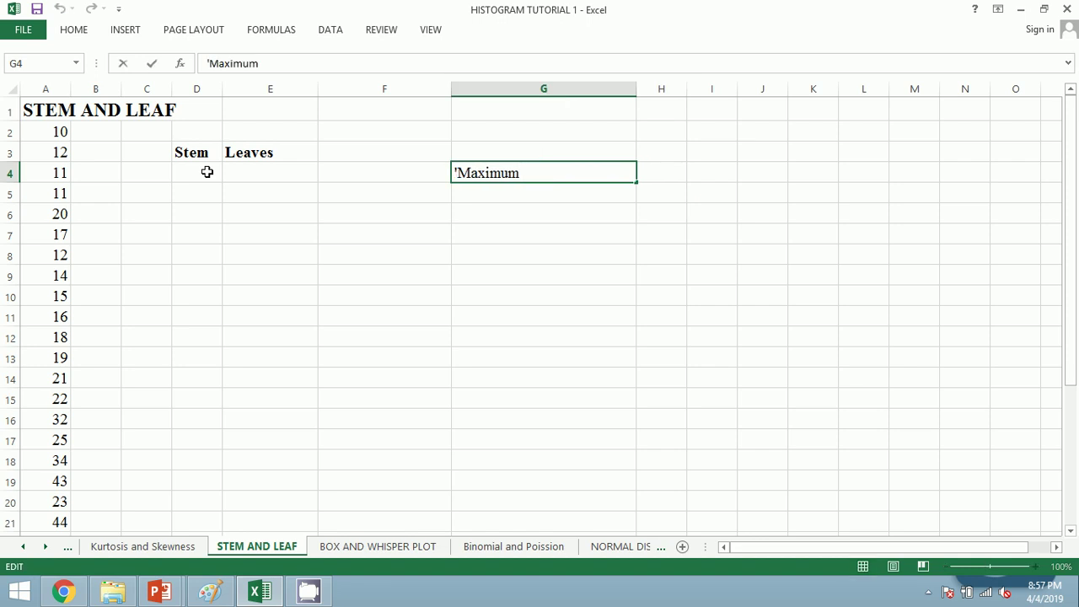
pyautogui.press('BackSpace')
pyautogui.press('BackSpace')
pyautogui.press('BackSpace')
pyautogui.press('BackSpace')
pyautogui.press('BackSpace')
pyautogui.press('BackSpace')
pyautogui.press('BackSpace')
pyautogui.press('BackSpace')
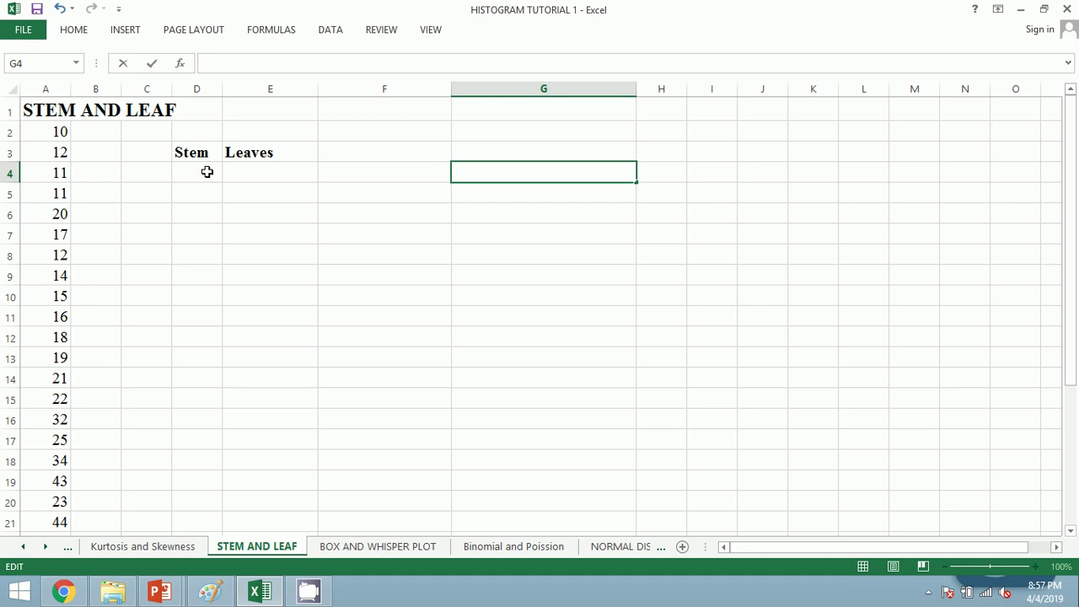
pyautogui.write('Maximum')
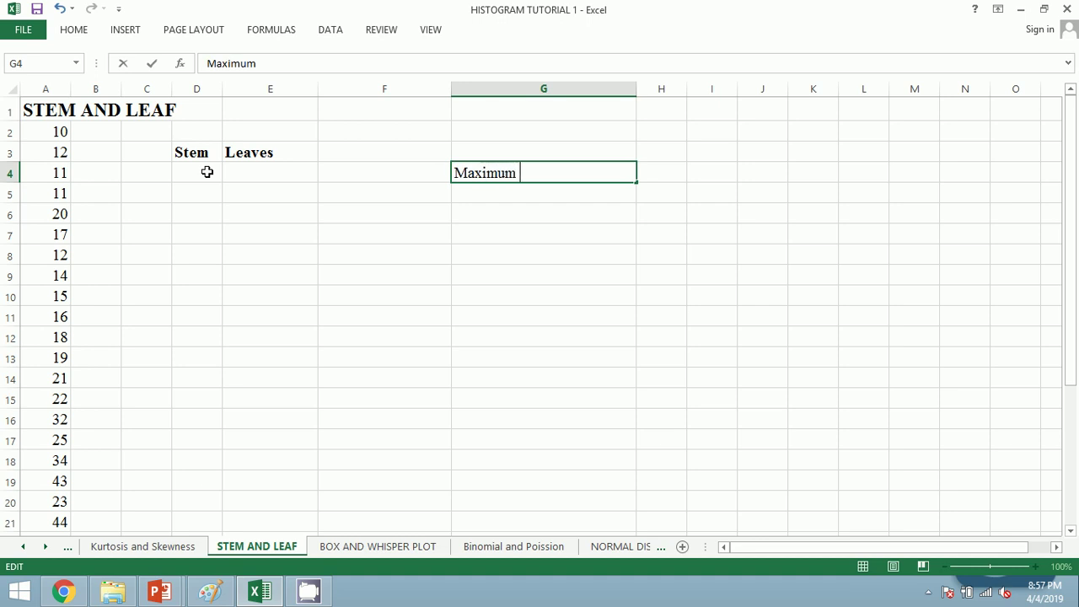
pyautogui.write(' Value')
pyautogui.press('Tab')
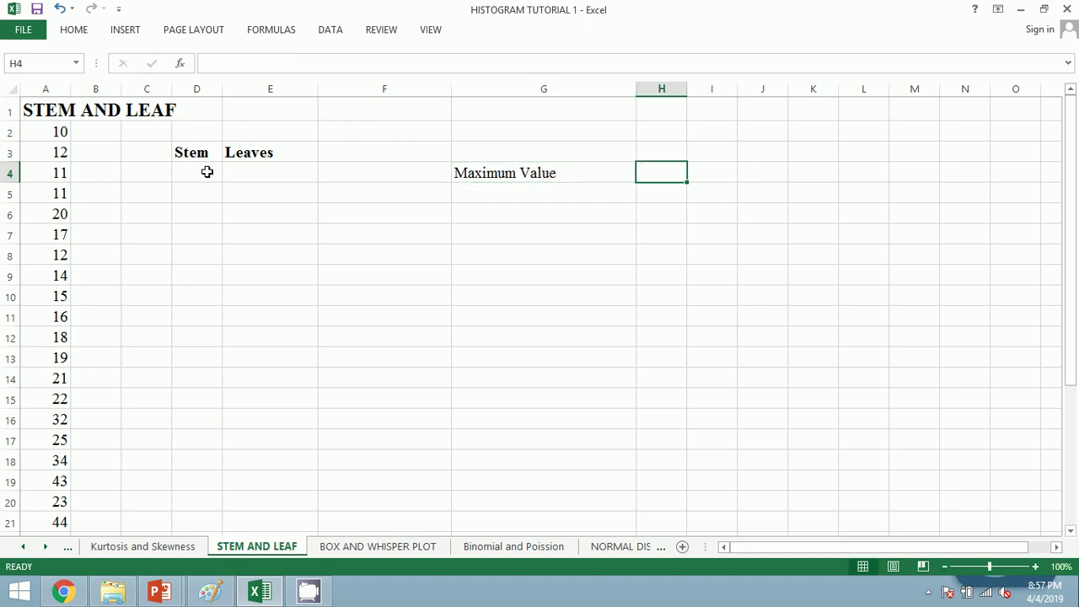
# - Enter =MAX(A2:A31) in H4, returning 49
pyautogui.write('=ma')
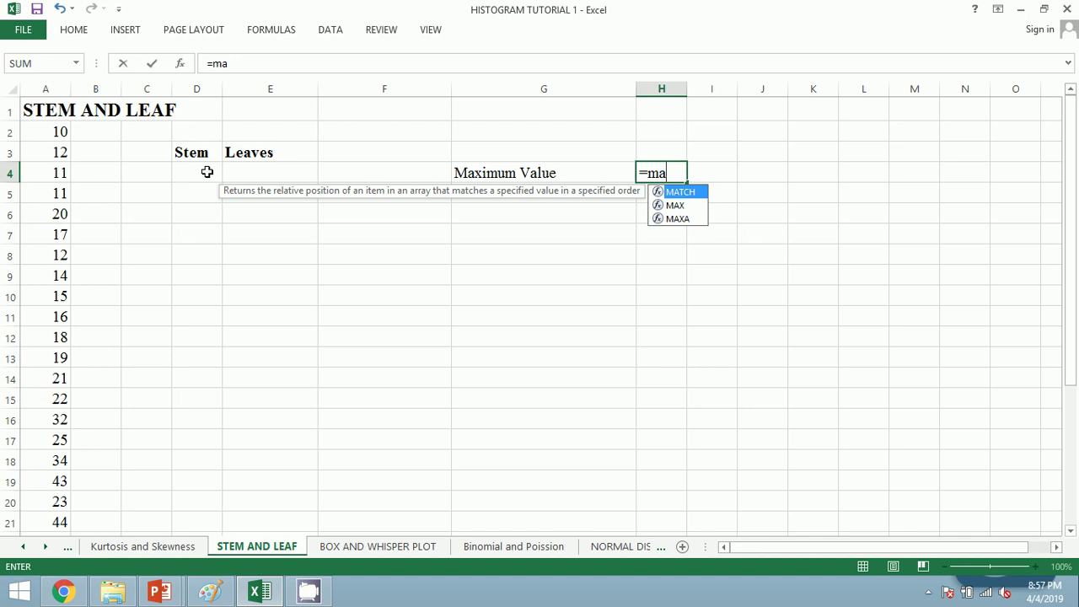
pyautogui.write('x(')
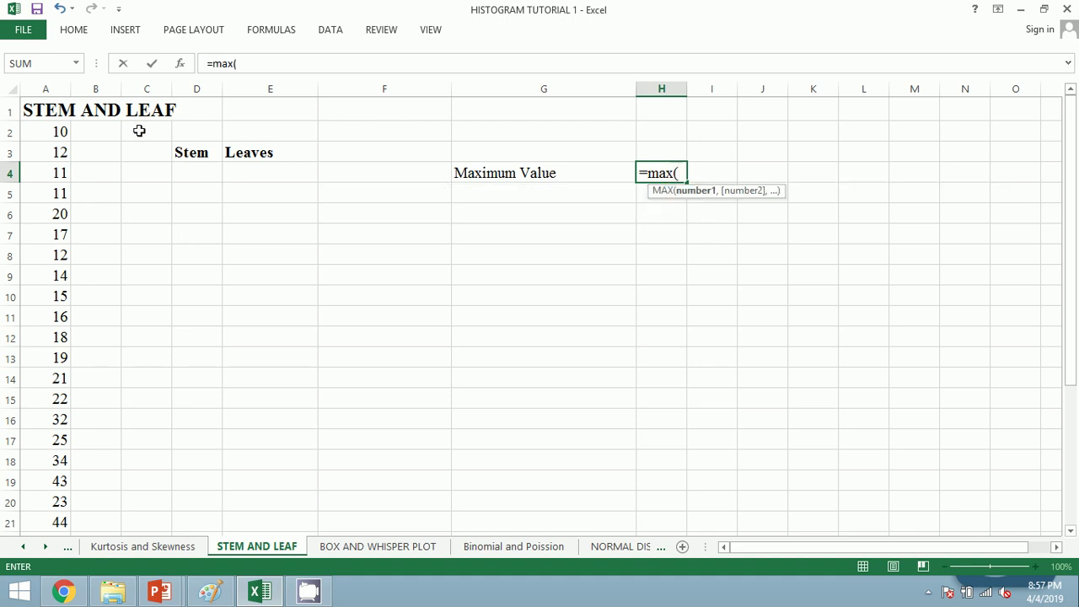
pyautogui.click(51, 137)
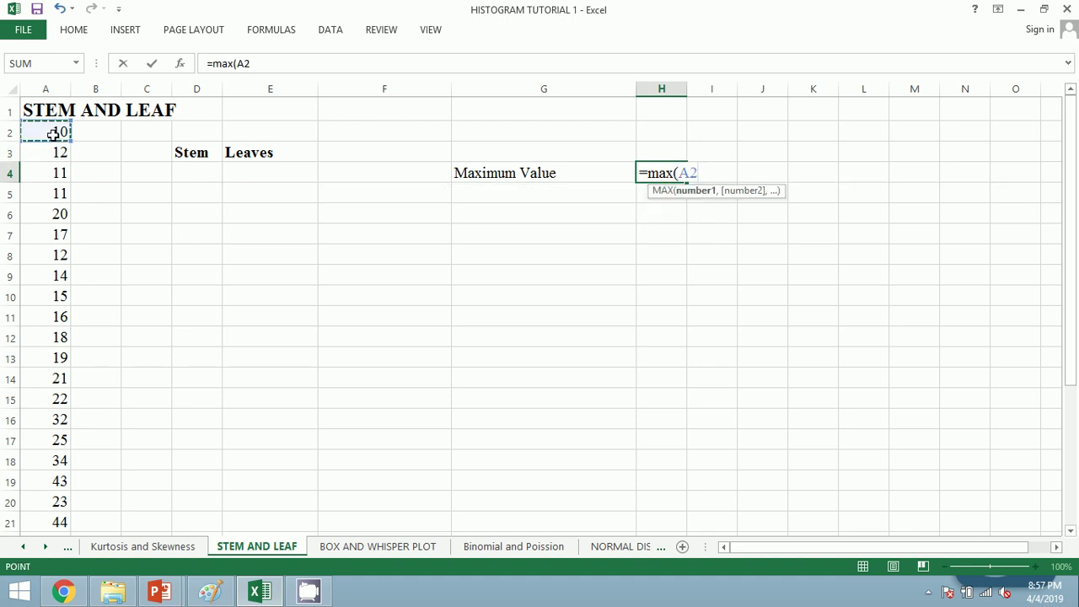
pyautogui.hotkey('ctrl', 'shift', 'Down')
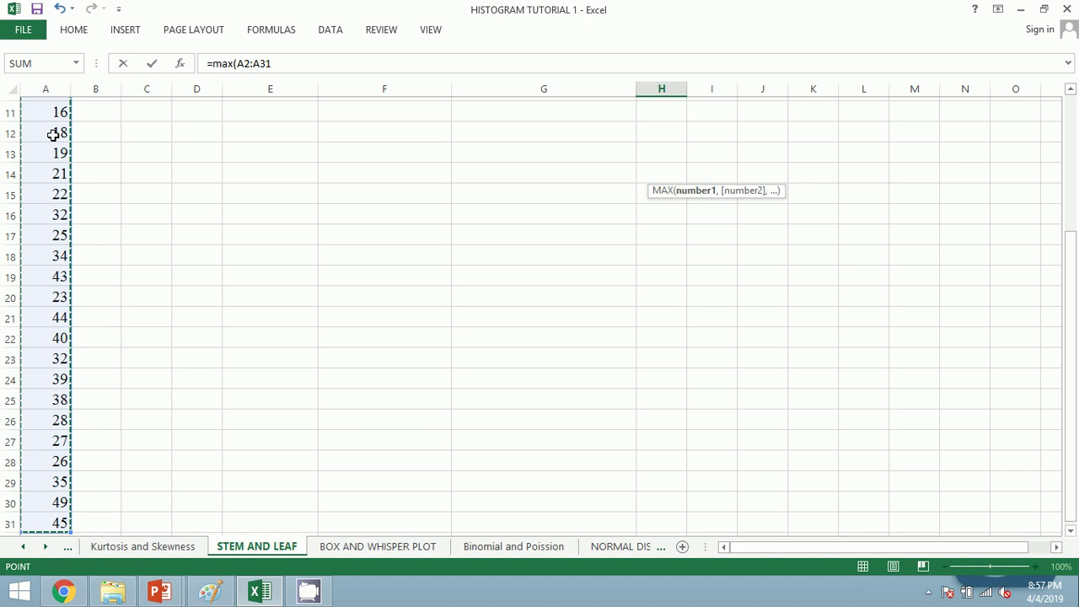
pyautogui.hotkey('shift', 'Down')
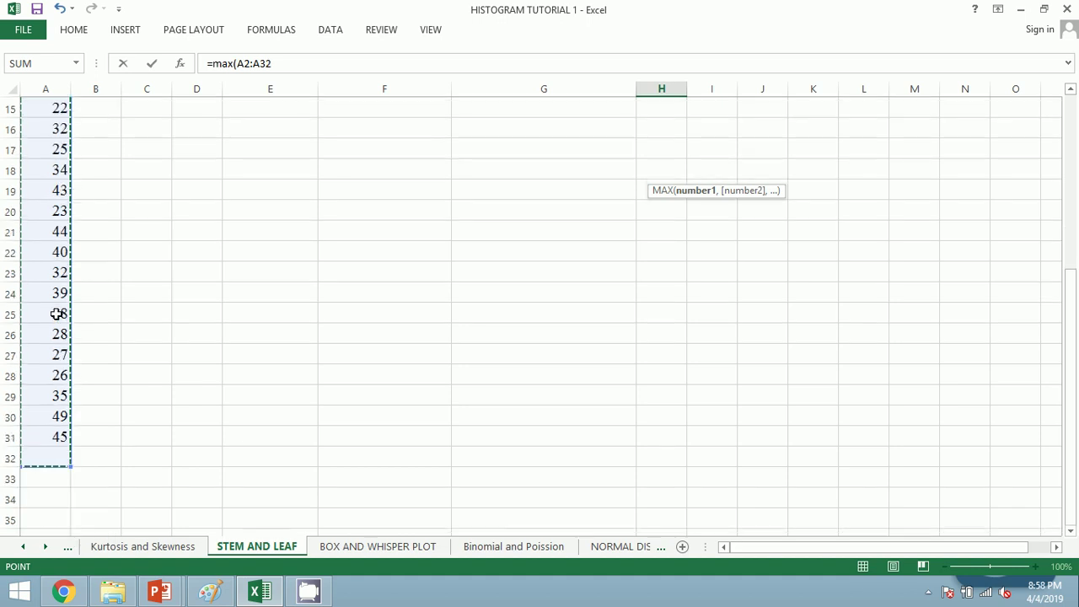
pyautogui.hotkey('shift', 'Up')
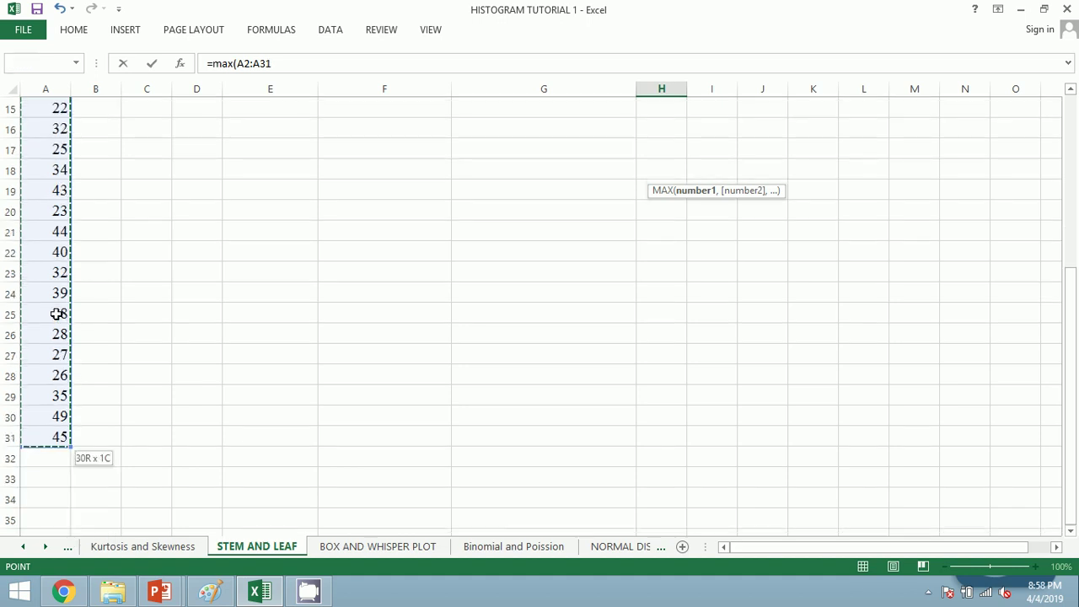
pyautogui.press('Return')
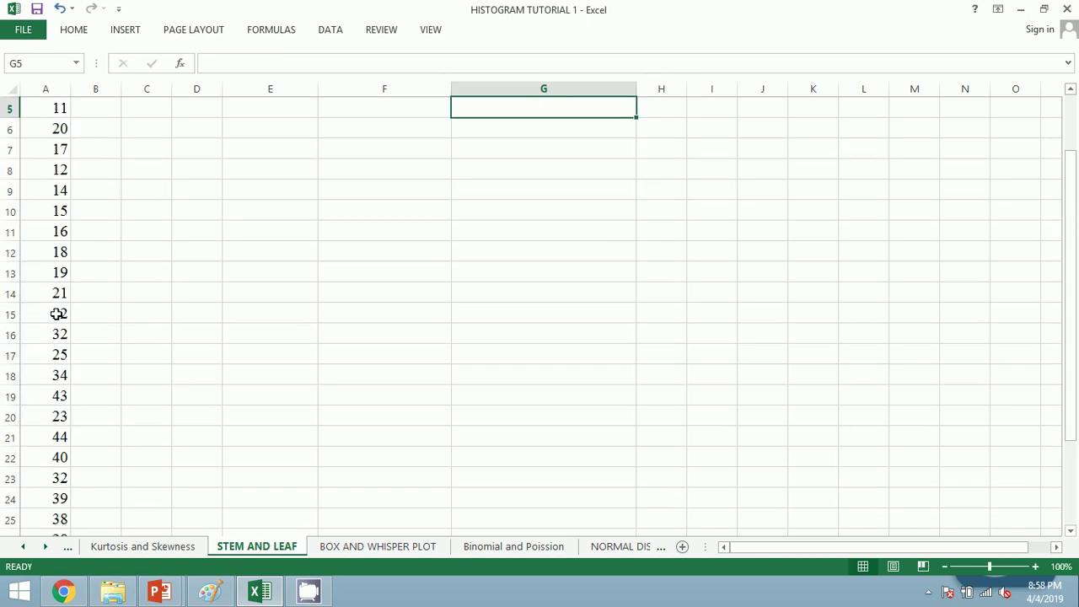
pyautogui.scroll(2, 219, 367)
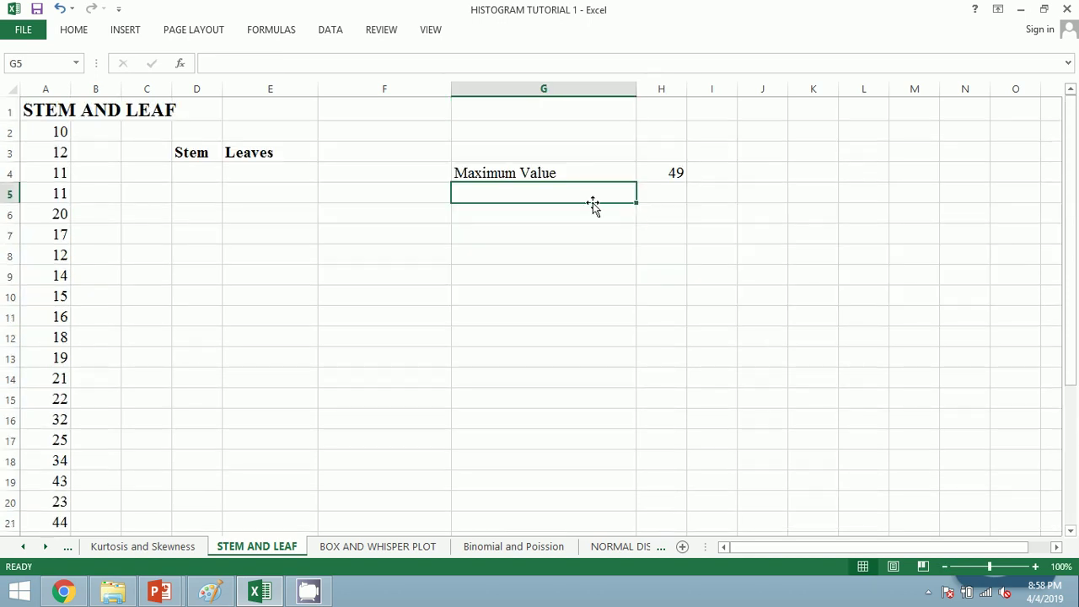
# - Add the label 'Minimum value' in G5 with =MIN(A2:A31) in H5, returning 10
pyautogui.write('M')
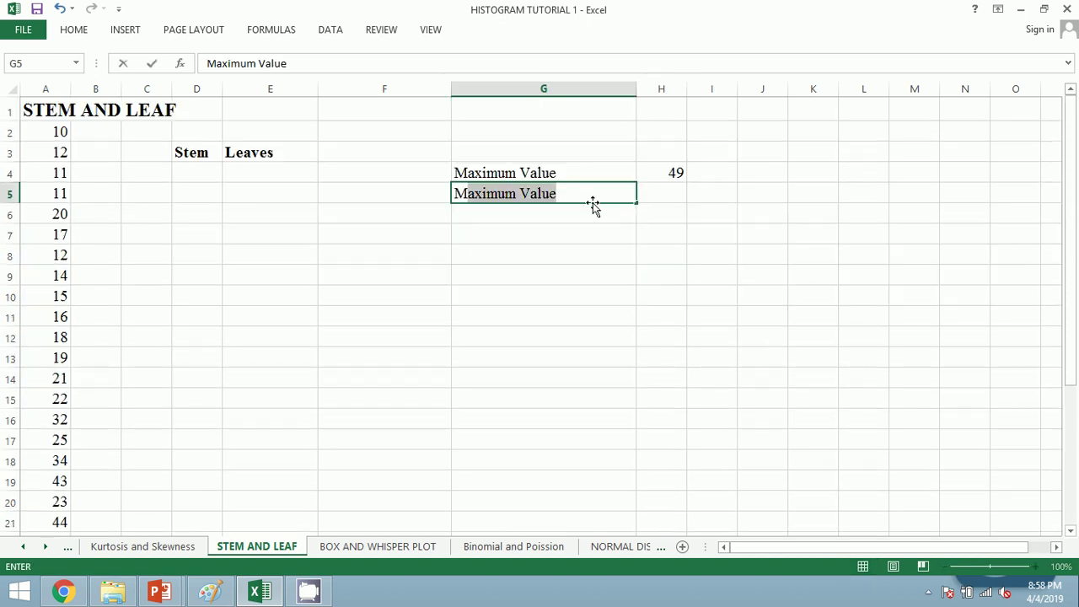
pyautogui.write('inim')
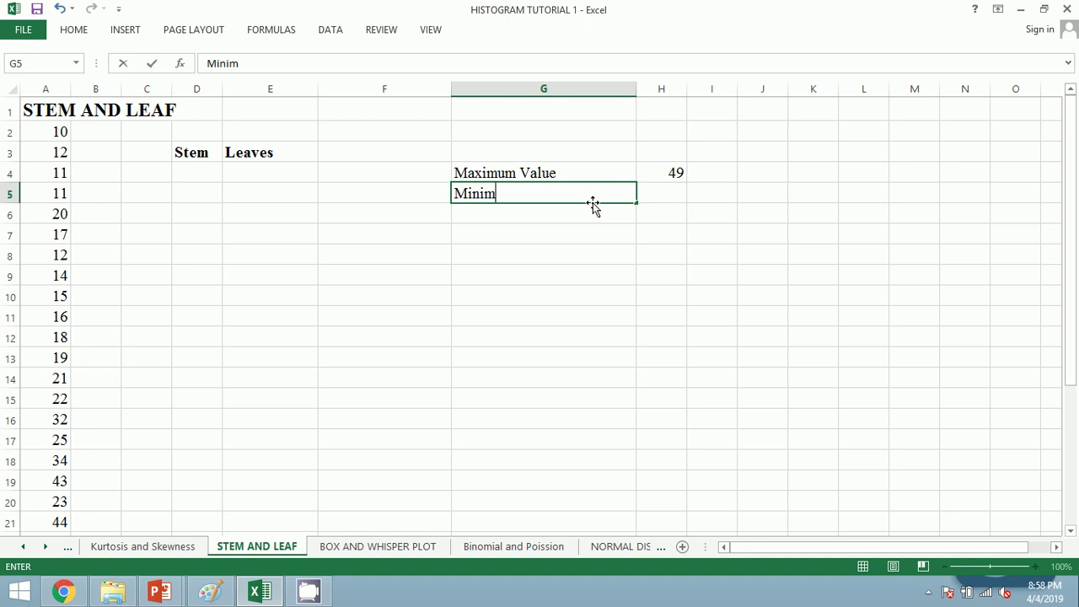
pyautogui.write('um value')
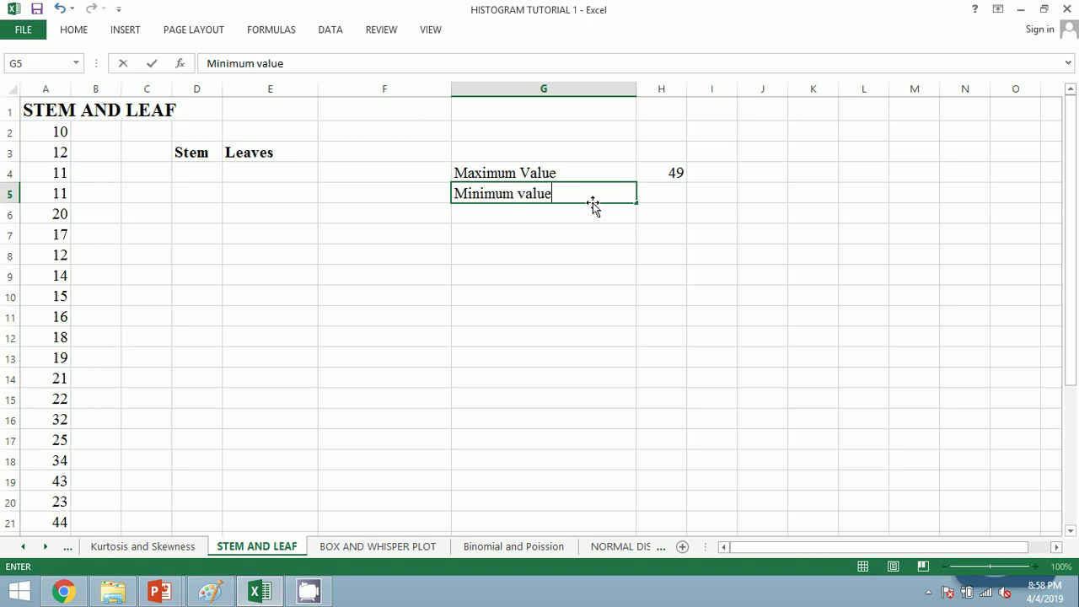
pyautogui.press('Tab')
pyautogui.write('=')
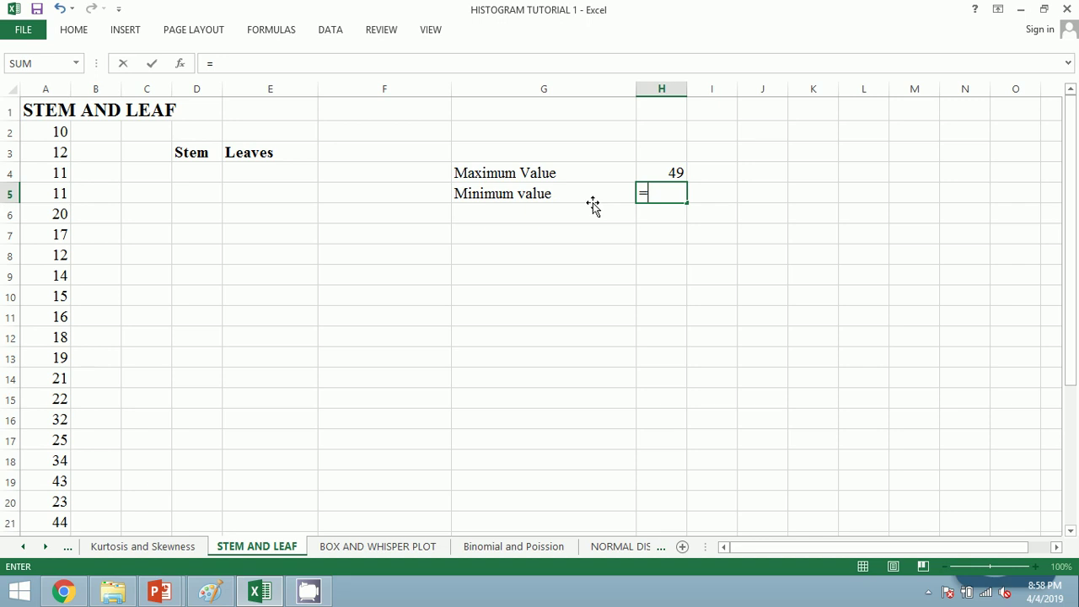
pyautogui.write('min')
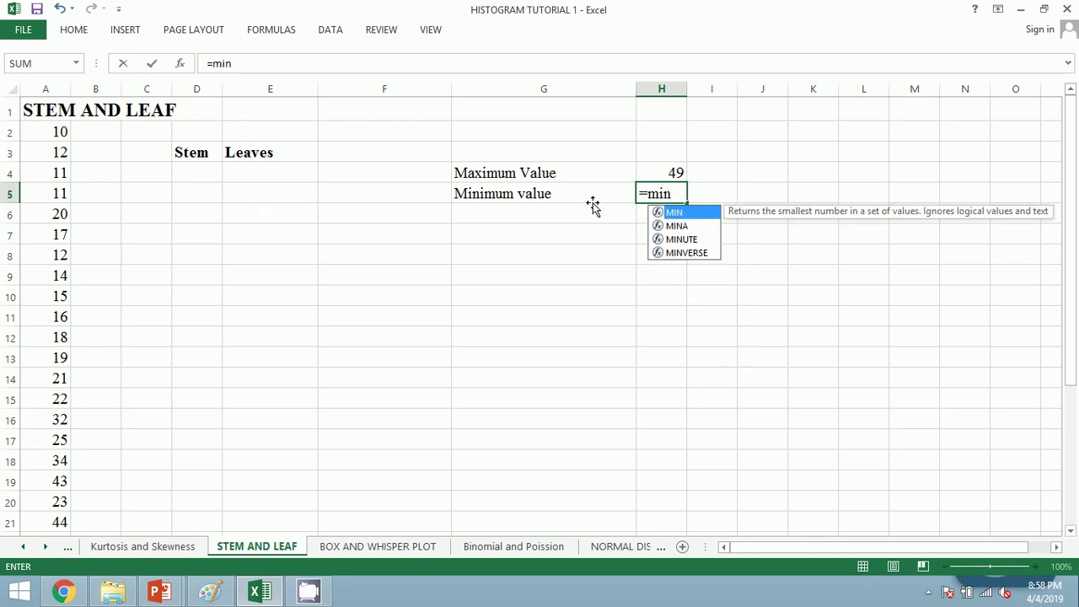
pyautogui.doubleClick(681, 214)
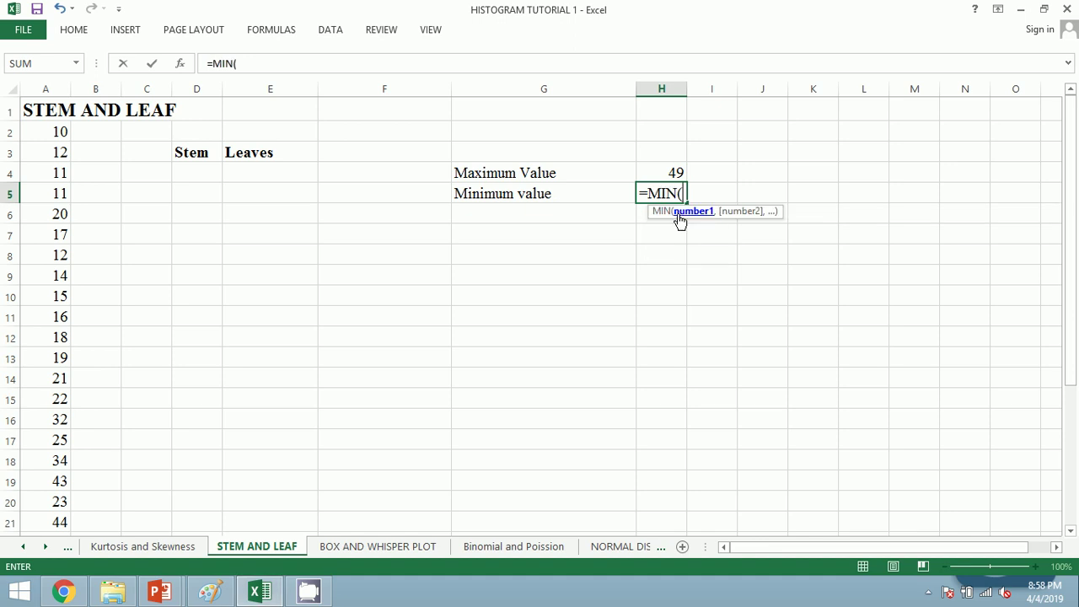
pyautogui.click(54, 132)
pyautogui.moveTo(54, 132); pyautogui.dragTo(67, 524)
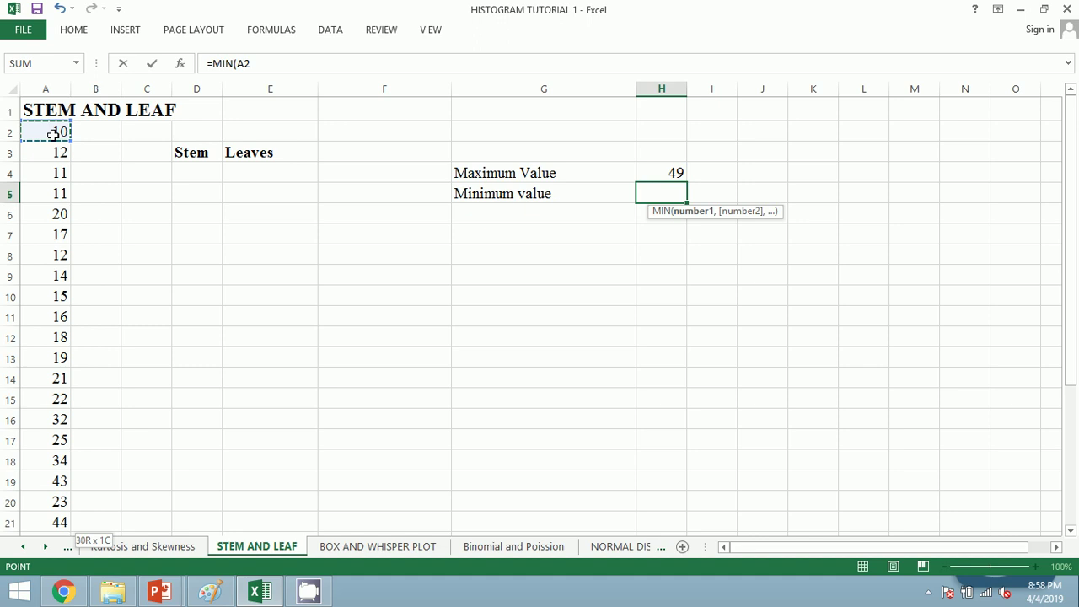
pyautogui.moveTo(68, 524); pyautogui.dragTo(68, 504)
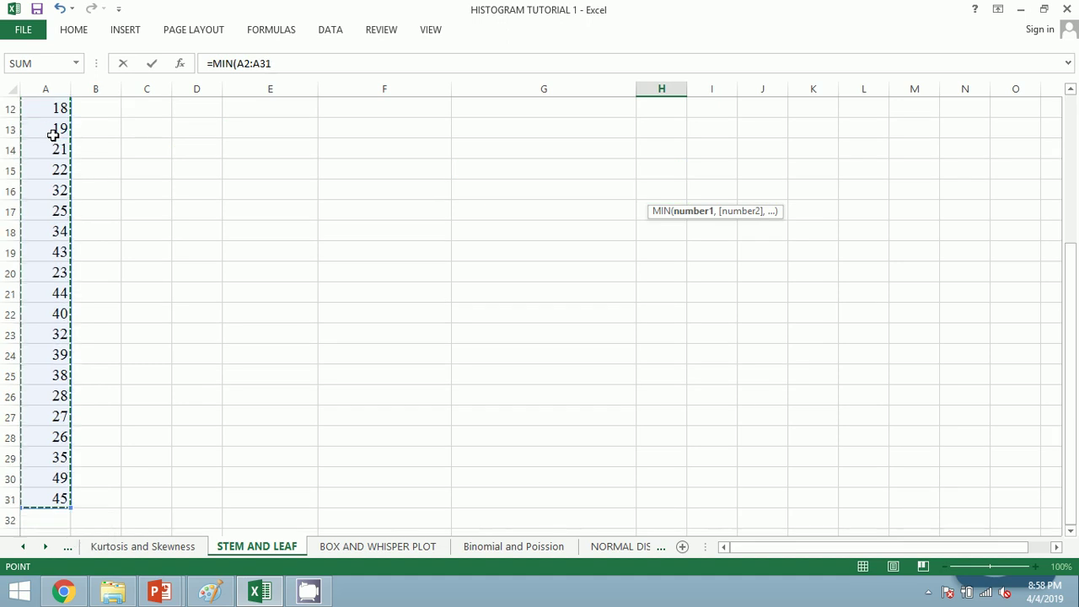
pyautogui.press('Return')
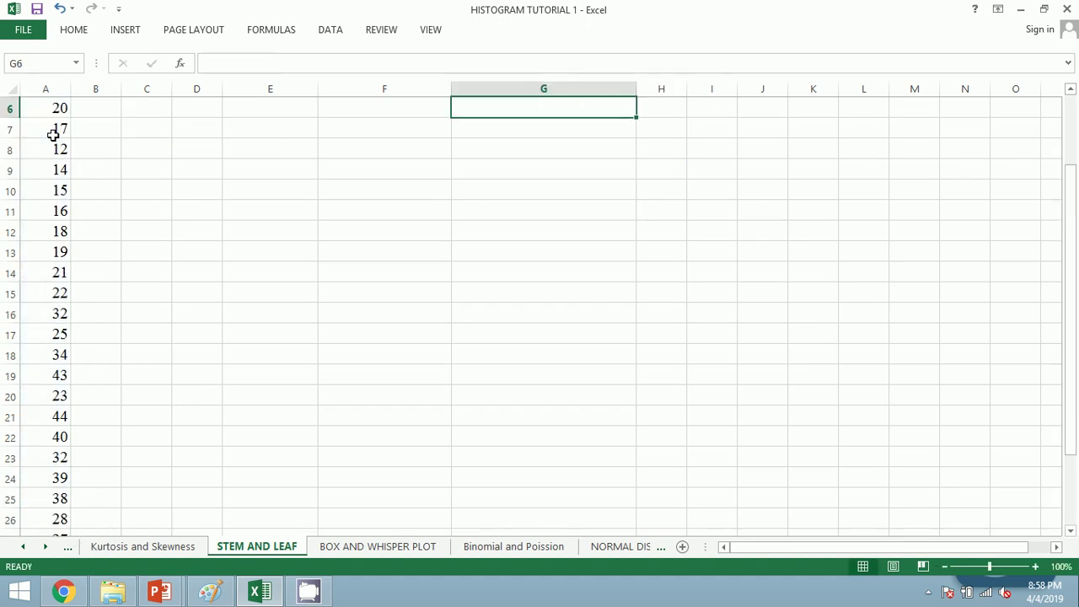
pyautogui.scroll(2, 498, 246)
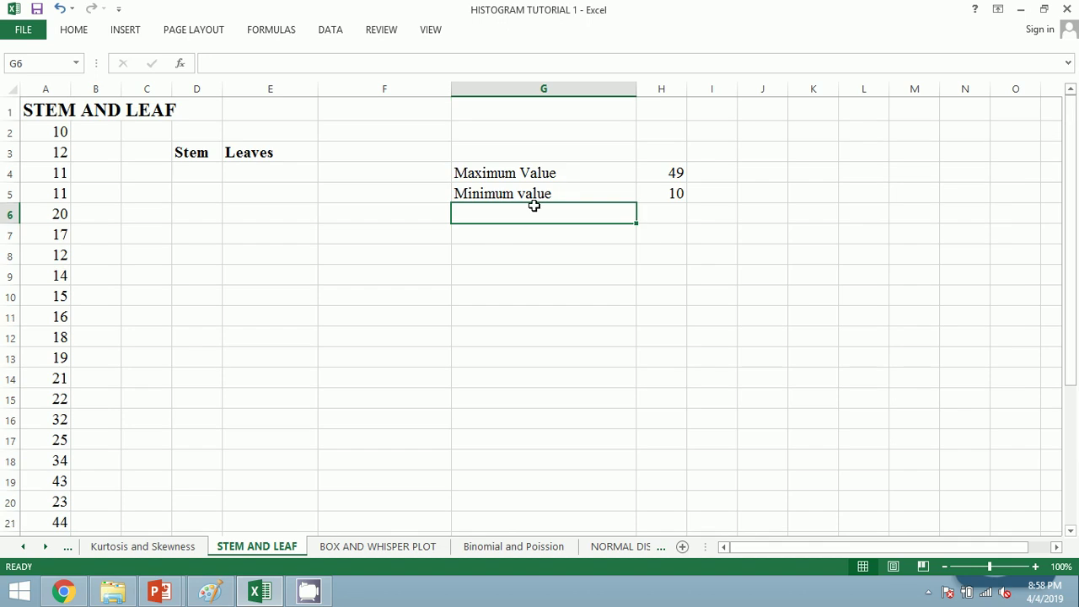
pyautogui.click(674, 194)
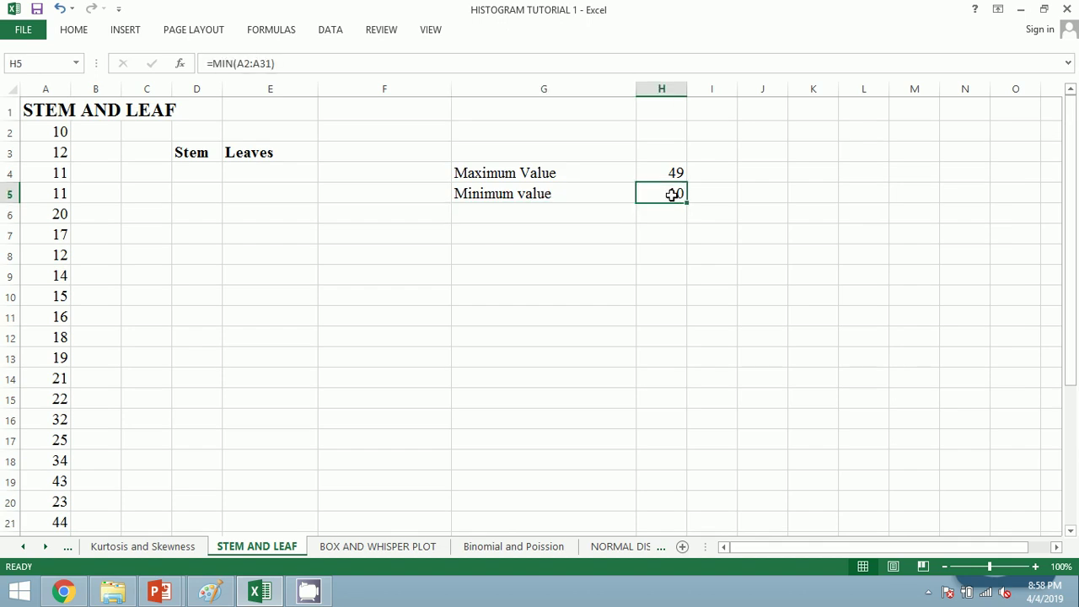
pyautogui.click(670, 173)
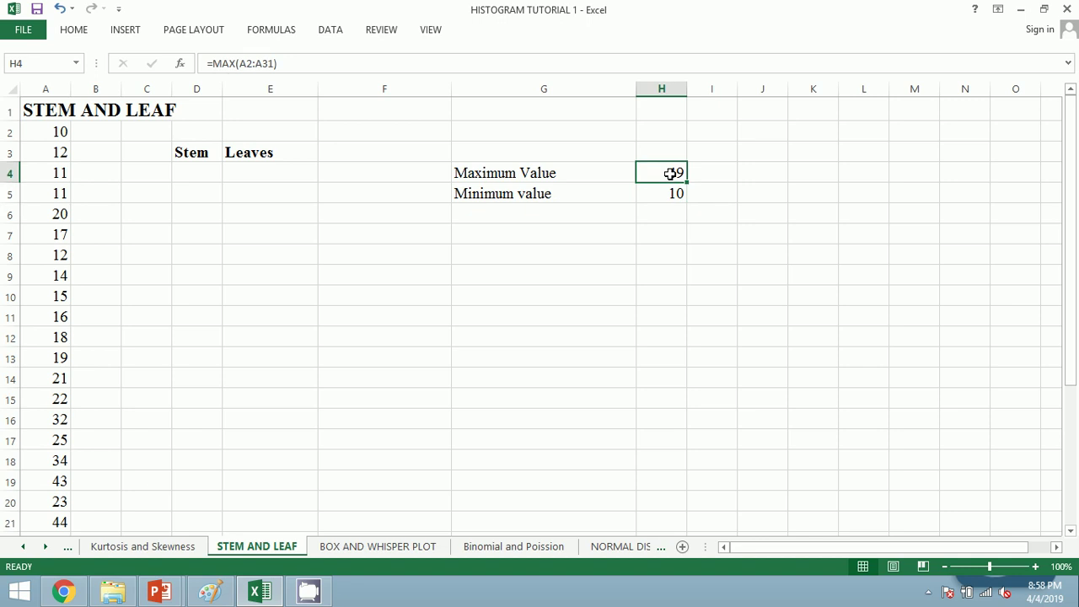
pyautogui.click(667, 192)
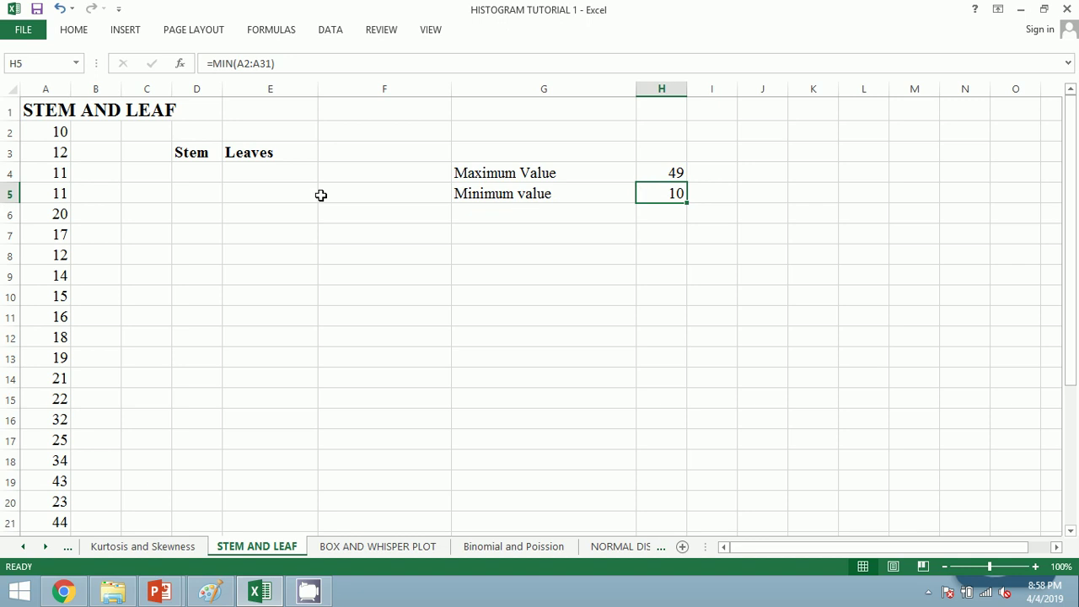
pyautogui.click(200, 173)
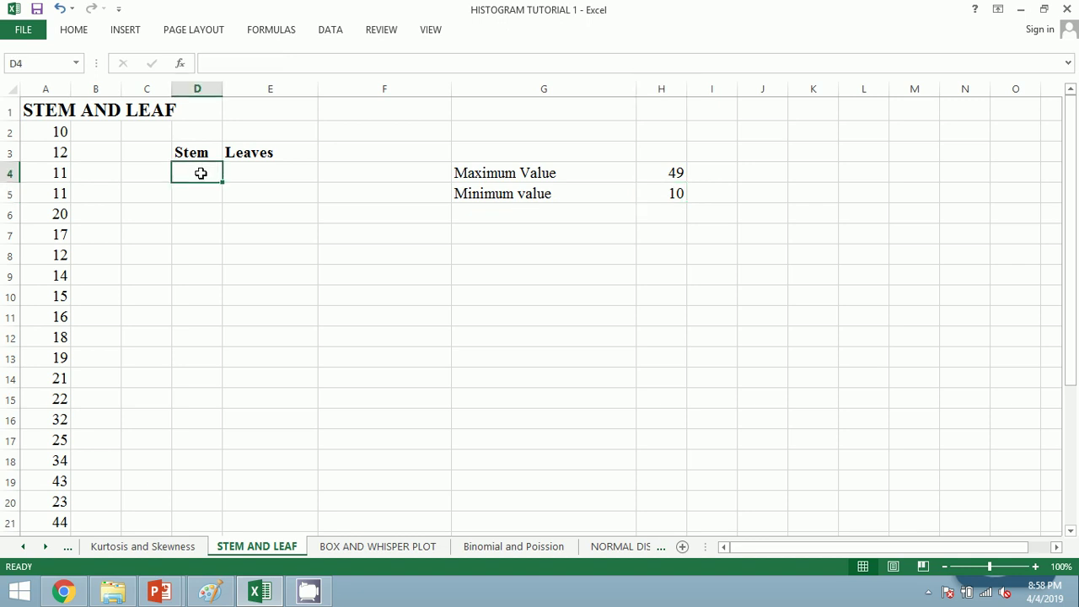
# - Enter the stems 1, 2, 3 and 4 in D4:D7
pyautogui.write('0')
pyautogui.press('Return')
pyautogui.click(200, 173)
pyautogui.write('1')
pyautogui.press('Return')
pyautogui.write('2')
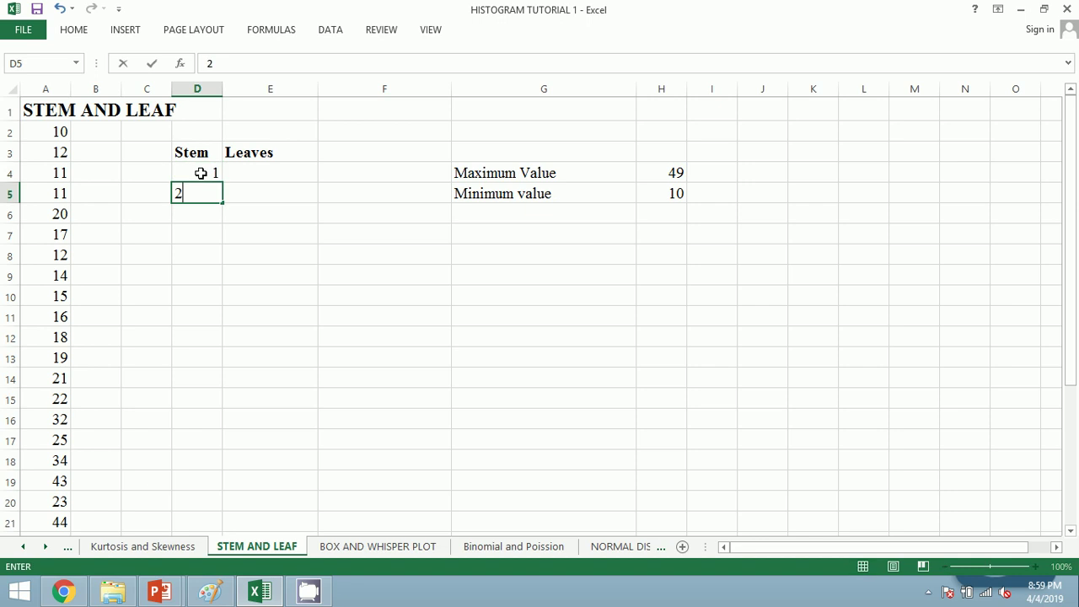
pyautogui.press('Return')
pyautogui.write('3')
pyautogui.press('Return')
pyautogui.write('4')
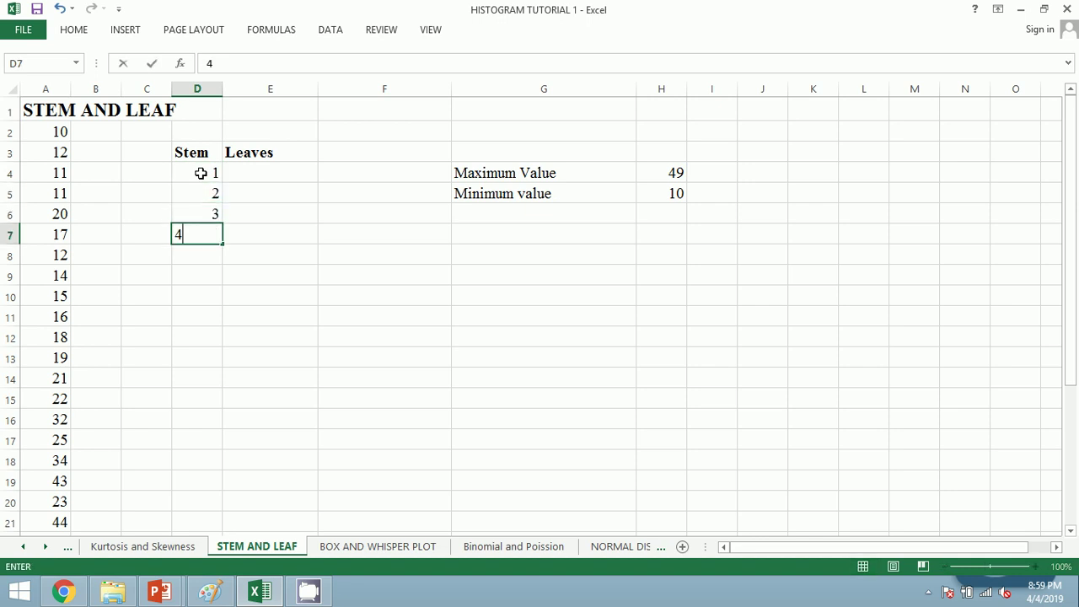
pyautogui.press('Return')
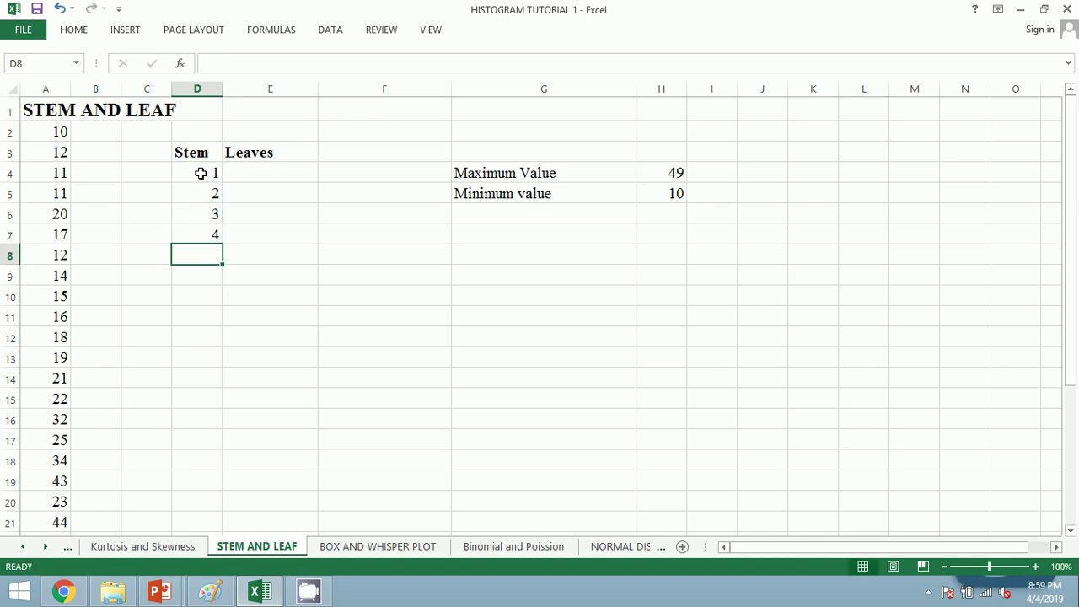
# - Delete the stray 5 below the stems in D8
pyautogui.write('5')
pyautogui.press('Tab')
pyautogui.hotkey('shift', 'Tab')
pyautogui.press('Tab')
pyautogui.hotkey('shift', 'Tab')
pyautogui.press('Delete')
pyautogui.press('Tab')
pyautogui.press('Up')
pyautogui.press('Up')
pyautogui.press('Up')
pyautogui.press('Up')
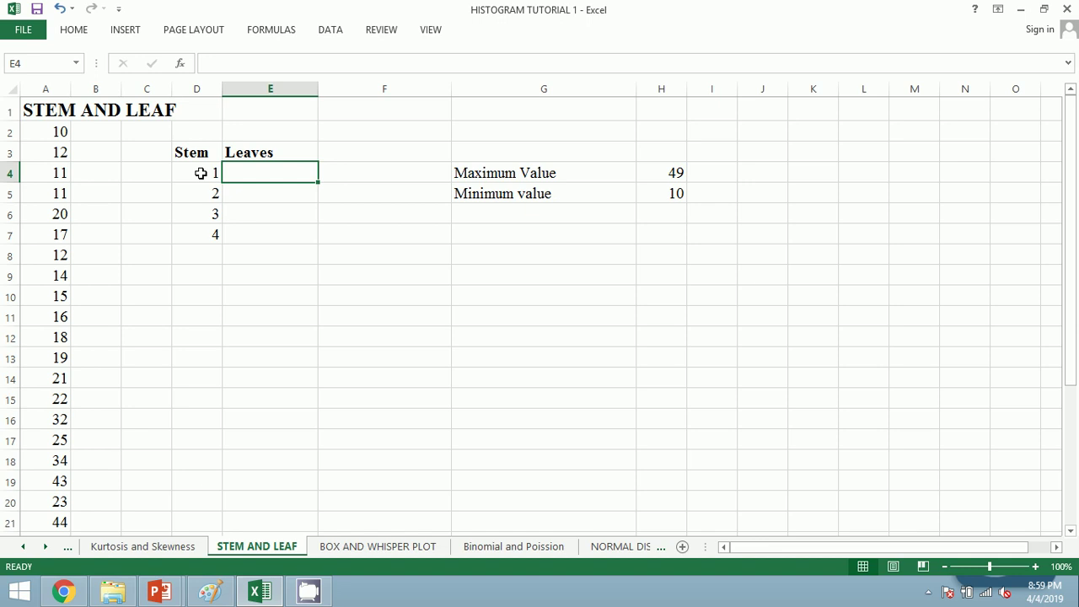
# - In E4, type =REPT("0",COUNTIF($A$2:$A$31,D4*10+0))& as the leaf-0 term
pyautogui.write('=')
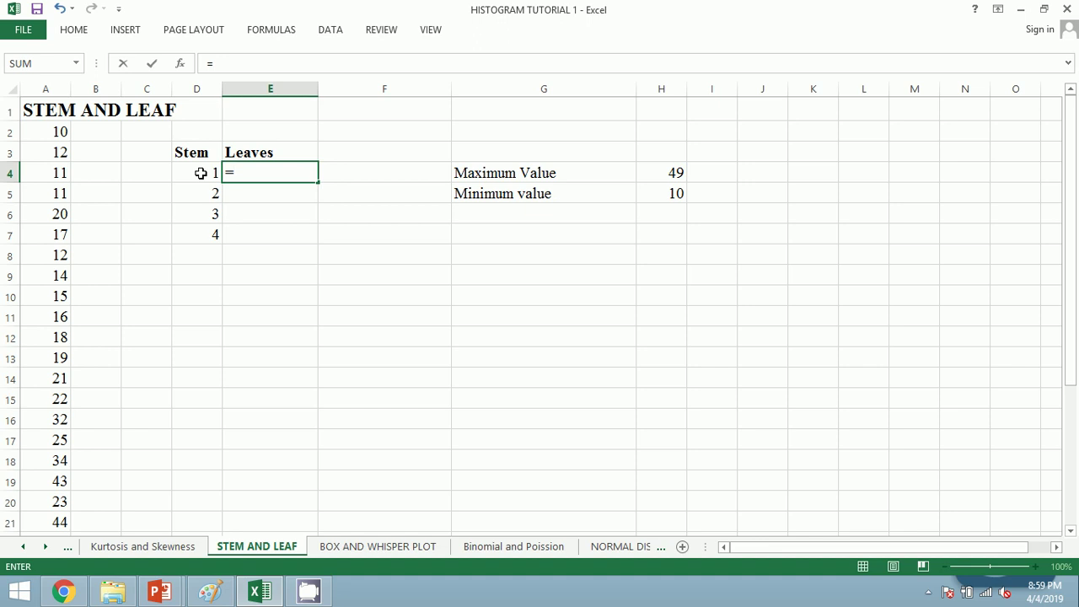
pyautogui.write('RE')
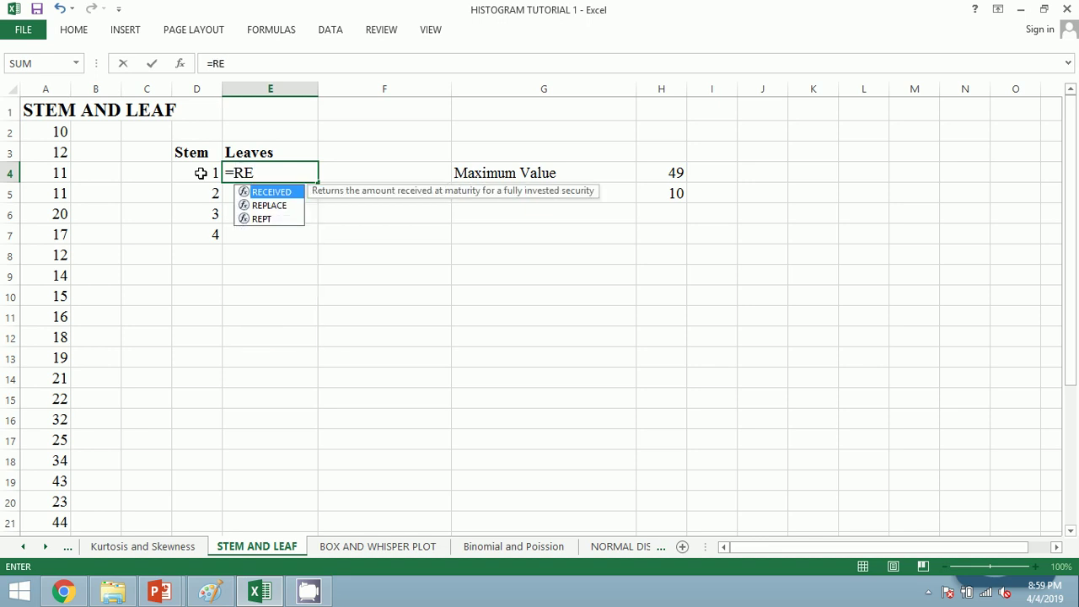
pyautogui.write('PT')
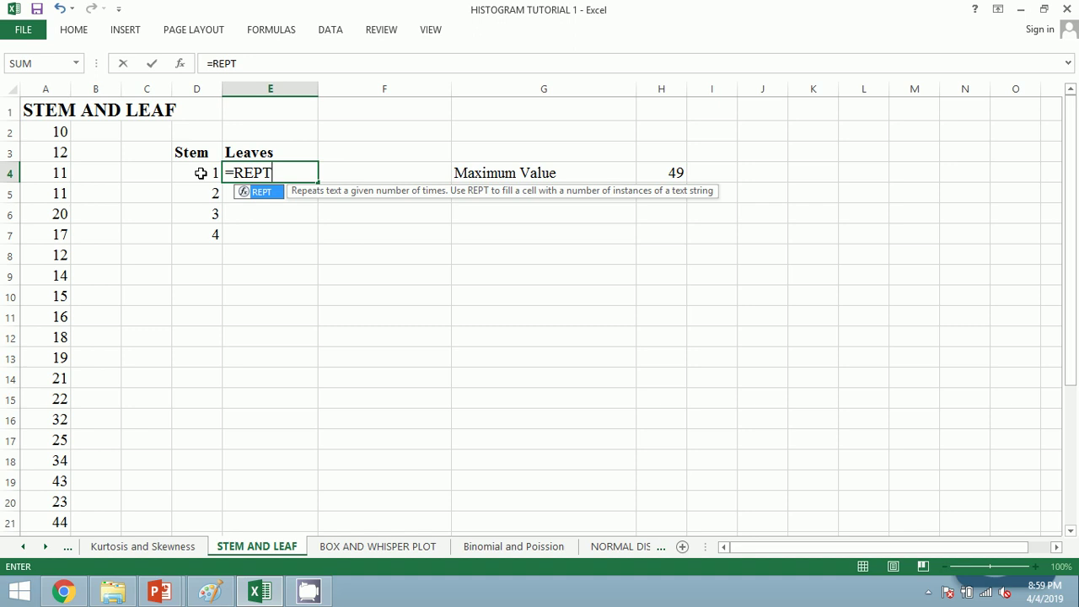
pyautogui.write('(')
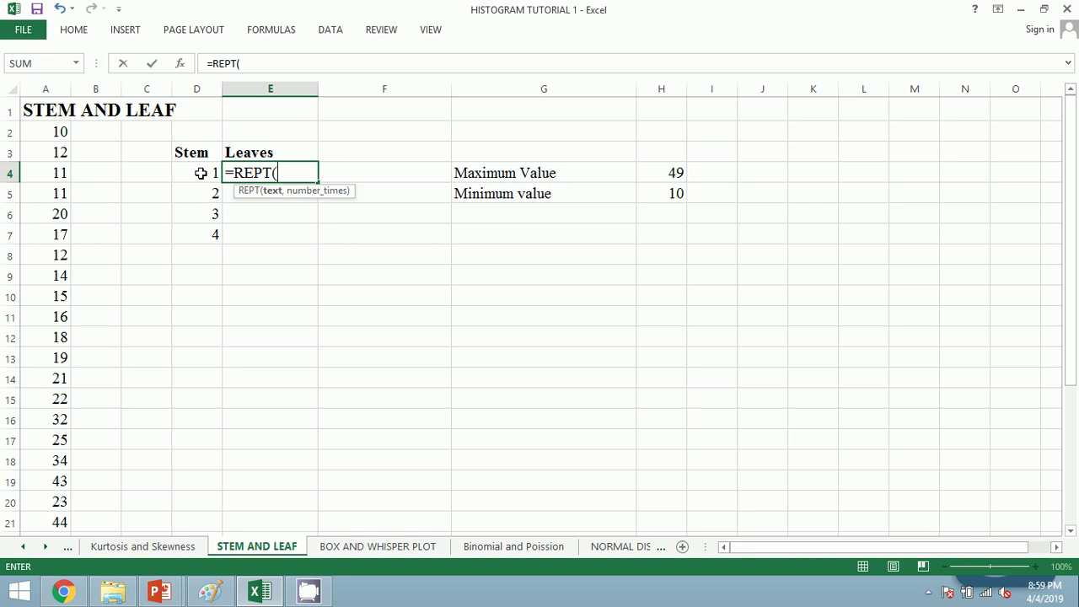
pyautogui.write('"0')
pyautogui.write('",')
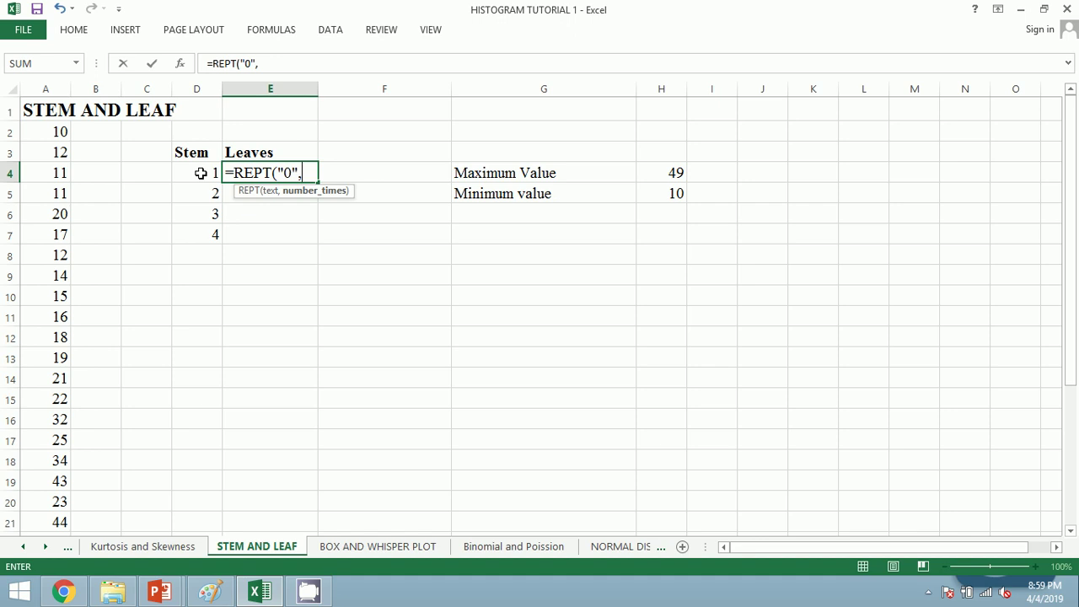
pyautogui.write('COUN')
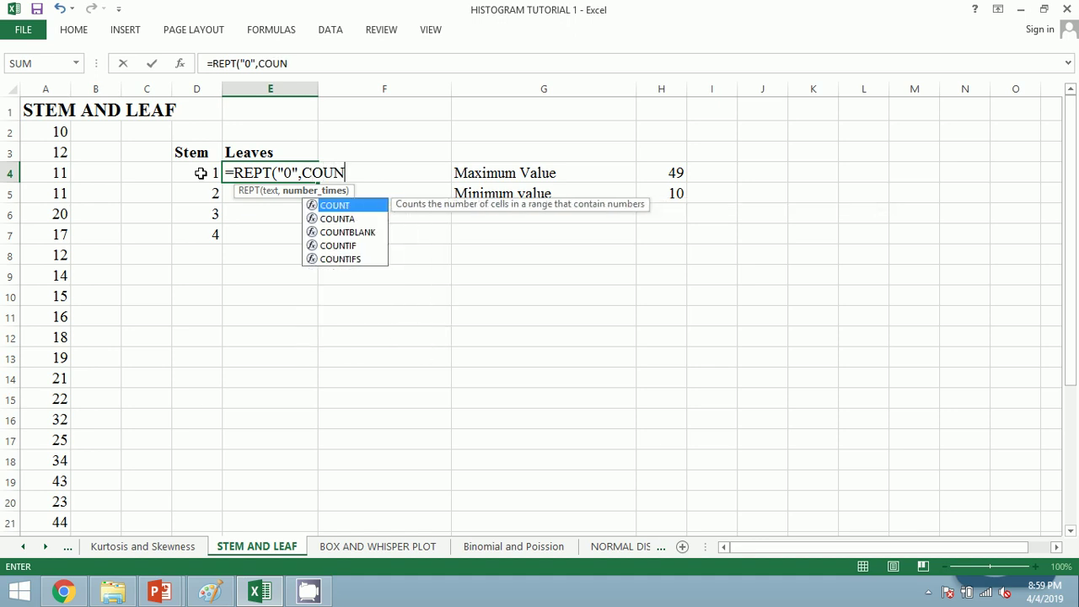
pyautogui.write('TIF(')
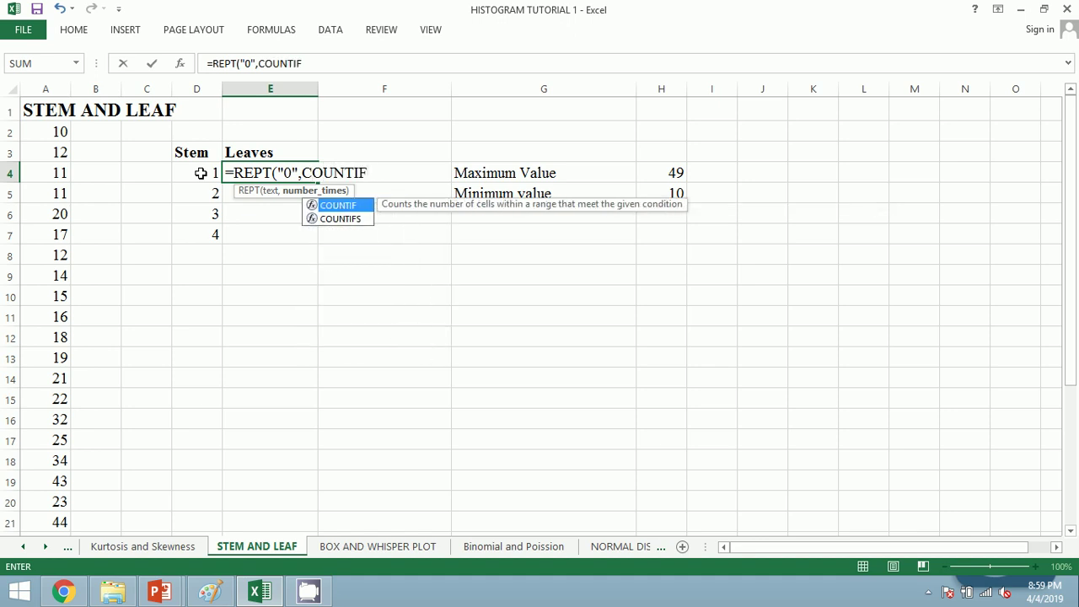
pyautogui.press('Left')
pyautogui.press('Left')
pyautogui.press('Left')
pyautogui.press('Left')
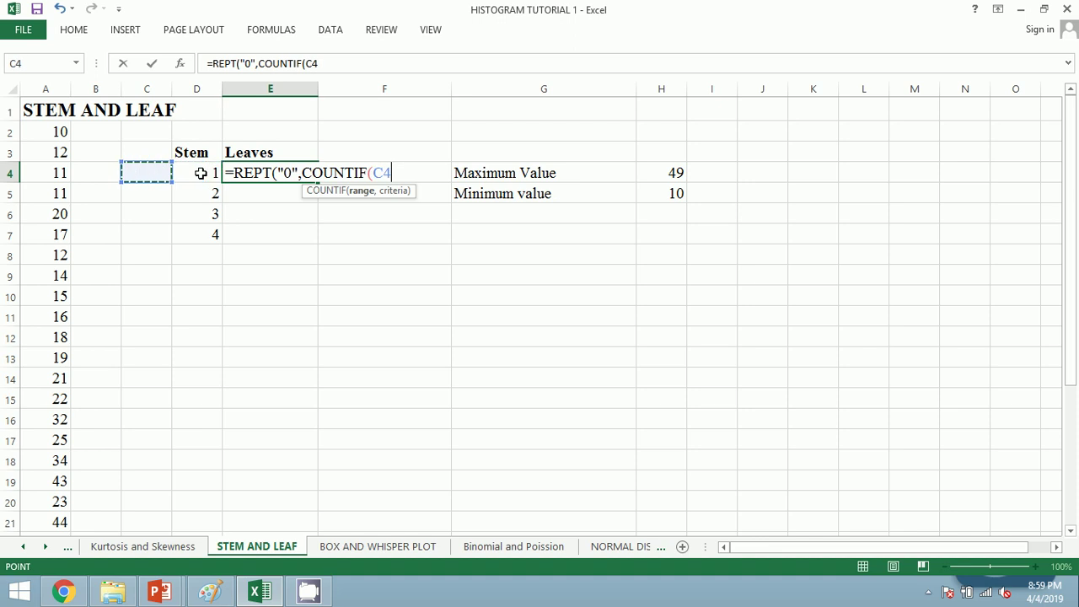
pyautogui.press('Up')
pyautogui.press('Up')
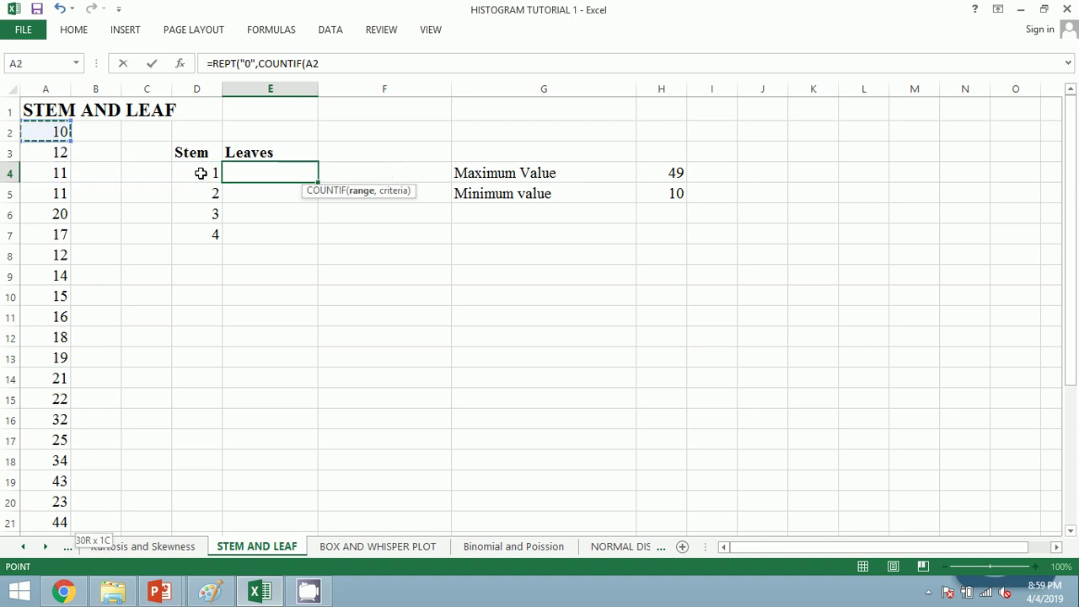
pyautogui.hotkey('ctrl', 'shift', 'Down')
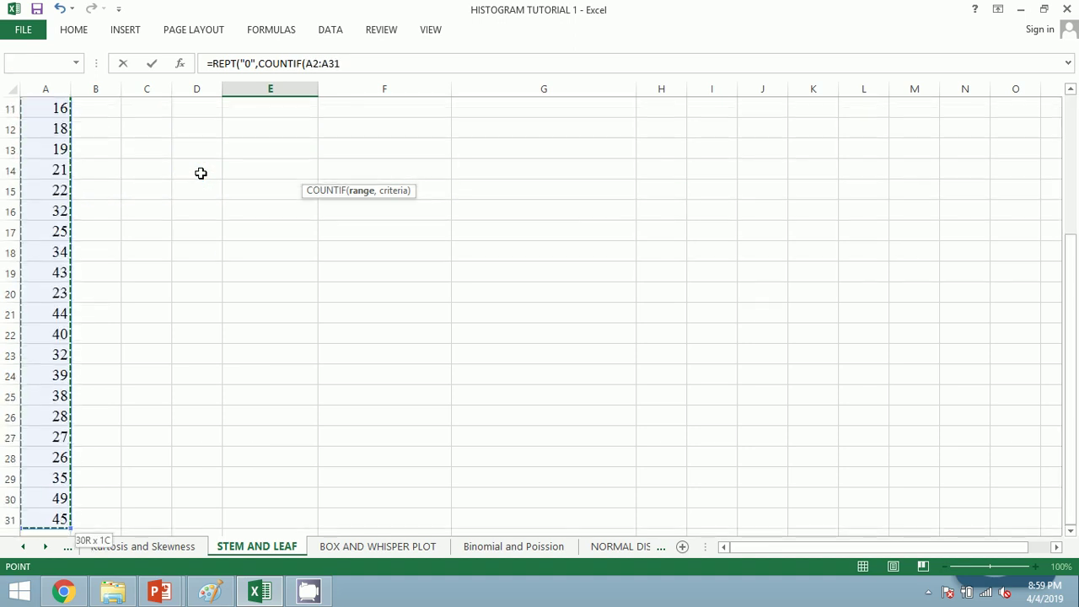
pyautogui.press('F4')
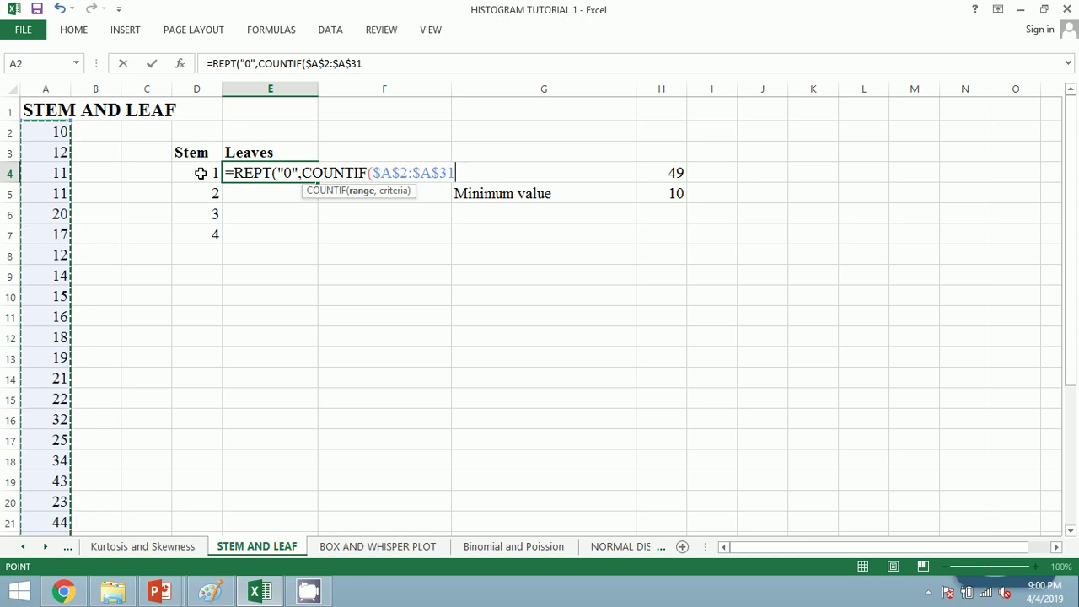
pyautogui.write(',')
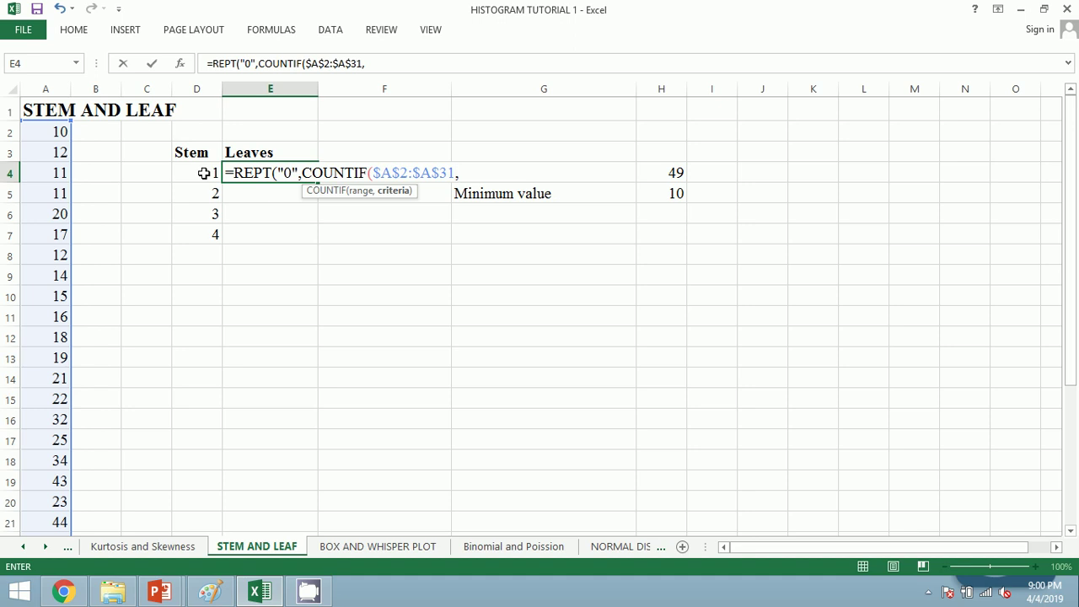
pyautogui.click(203, 173)
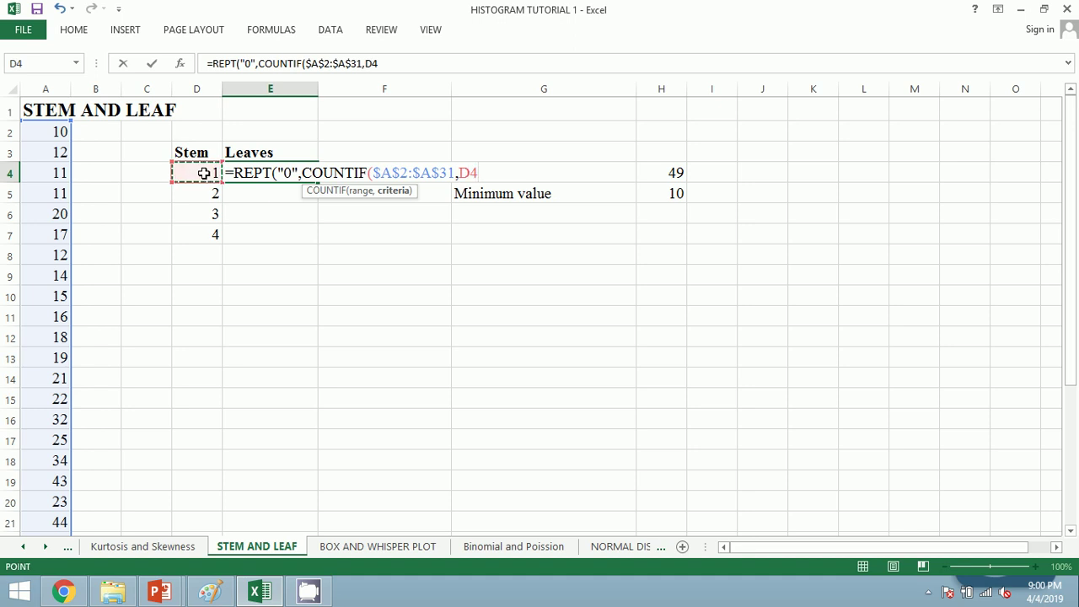
pyautogui.write('*10+')
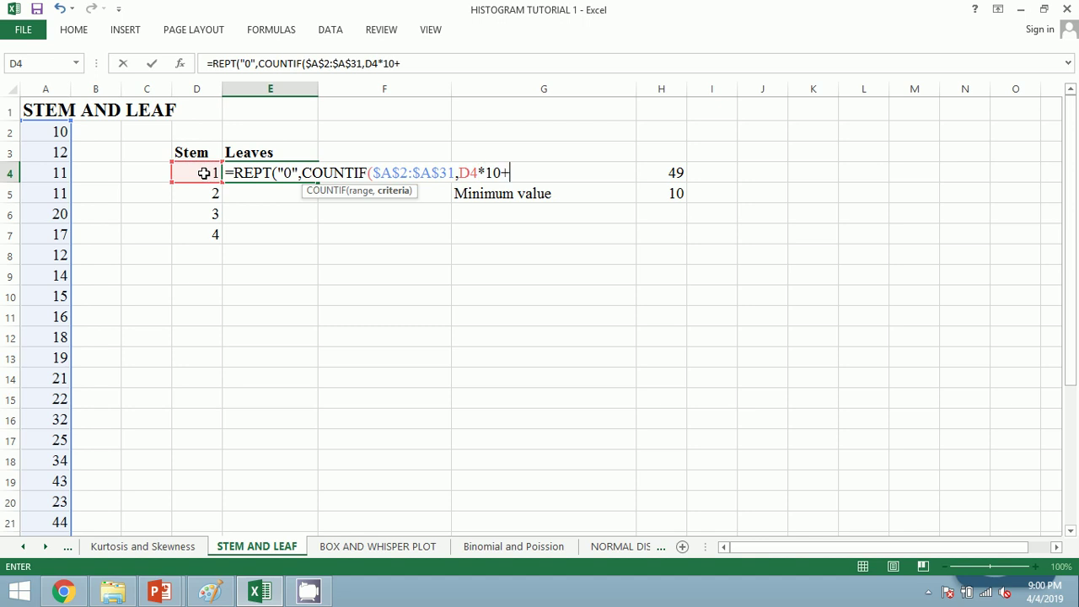
pyautogui.write('0))')
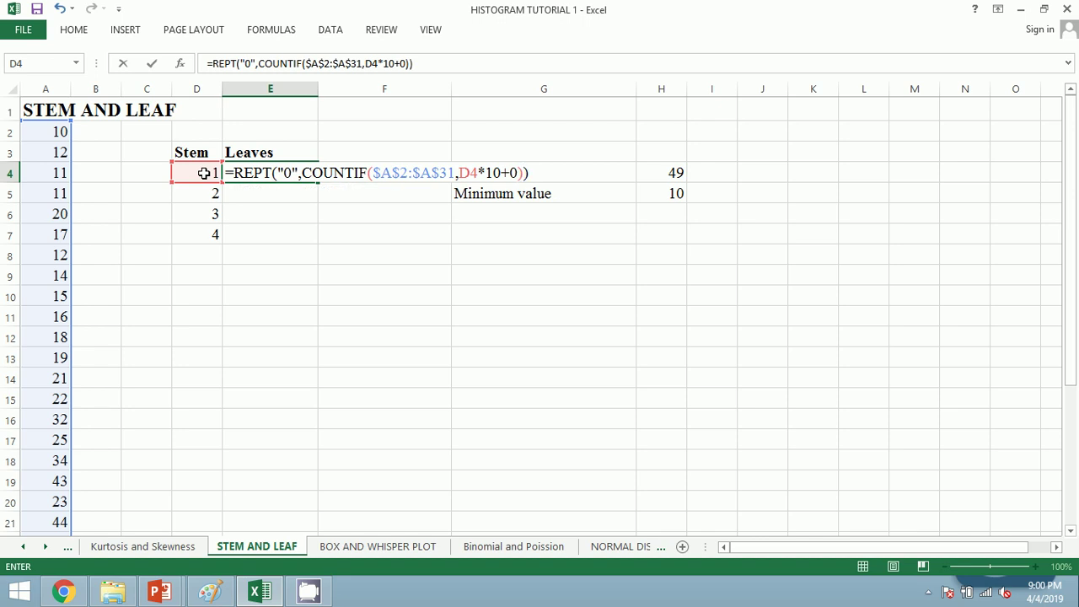
pyautogui.write('&')
# - Append a second REPT/COUNTIF term for leaf digit 1 to the E4 formula
pyautogui.click(428, 65)
pyautogui.hotkey('ctrl', 'shift', 'Left')
pyautogui.hotkey('ctrl', 'shift', 'Left')
pyautogui.hotkey('ctrl', 'shift', 'Left')
pyautogui.hotkey('ctrl', 'shift', 'Left')
pyautogui.hotkey('ctrl', 'shift', 'Left')
pyautogui.hotkey('ctrl', 'shift', 'Left')
pyautogui.hotkey('ctrl', 'shift', 'Left')
pyautogui.hotkey('ctrl', 'shift', 'Left')
pyautogui.hotkey('ctrl', 'c')
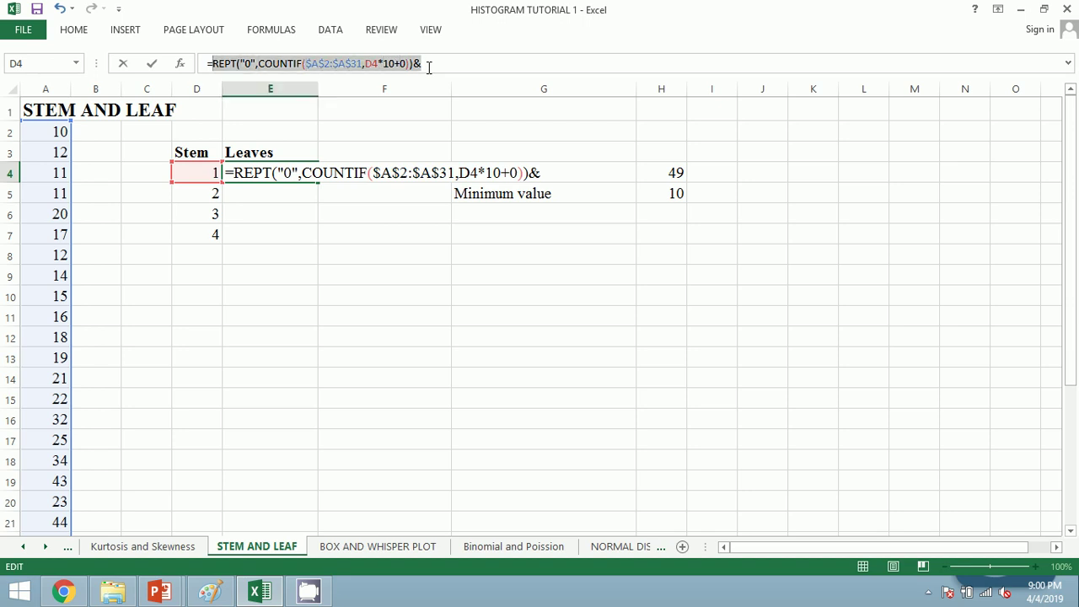
pyautogui.press('Left')
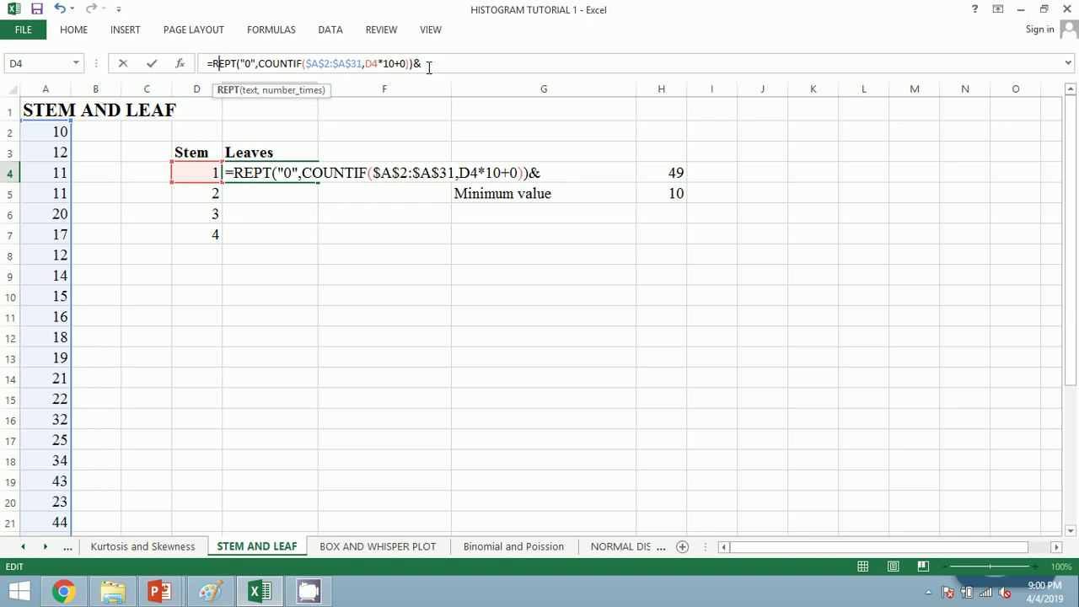
pyautogui.hotkey('ctrl', 'Right')
pyautogui.hotkey('ctrl', 'Right')
pyautogui.hotkey('ctrl', 'Right')
pyautogui.hotkey('ctrl', 'Right')
pyautogui.hotkey('ctrl', 'Right')
pyautogui.hotkey('ctrl', 'Right')
pyautogui.press('End')
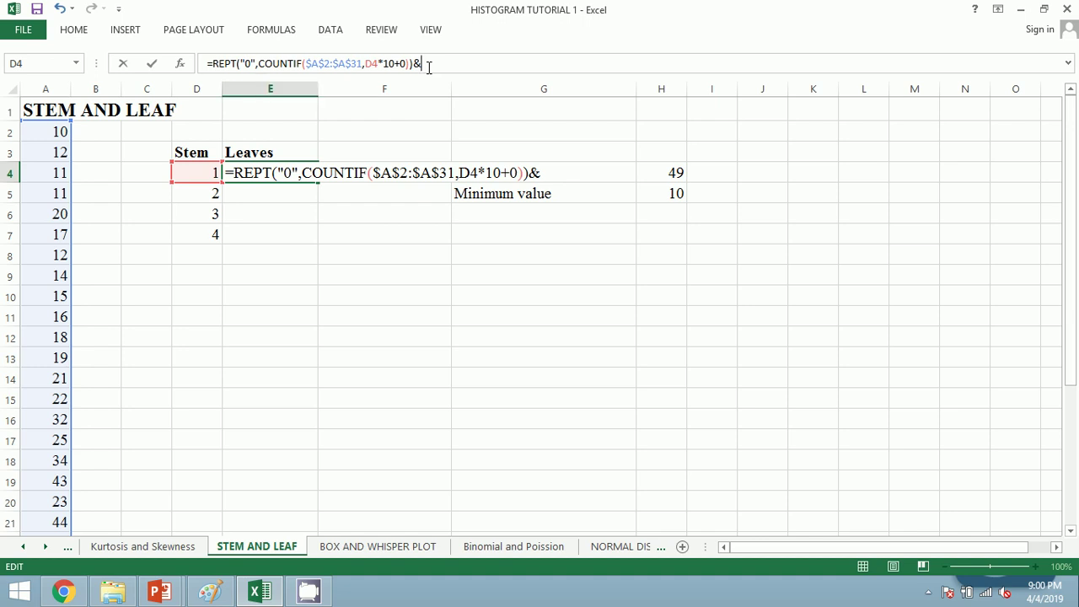
pyautogui.hotkey('ctrl', 'v')
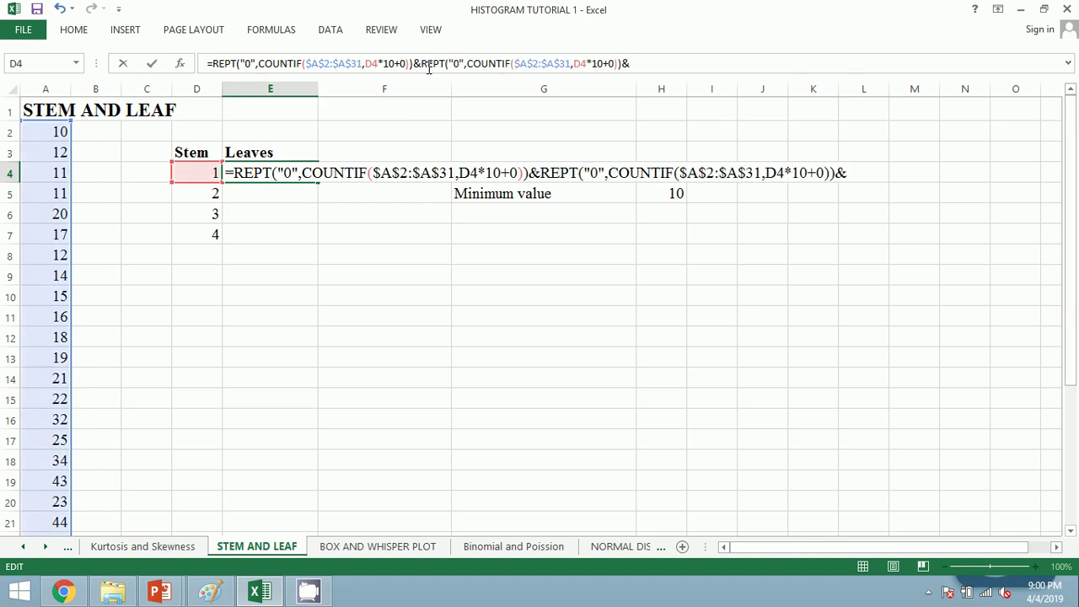
pyautogui.hotkey('ctrl', 'Left')
pyautogui.hotkey('ctrl', 'Left')
pyautogui.hotkey('ctrl', 'Left')
pyautogui.hotkey('ctrl', 'Left')
pyautogui.hotkey('ctrl', 'Left')
pyautogui.hotkey('ctrl', 'Left')
pyautogui.hotkey('ctrl', 'Left')
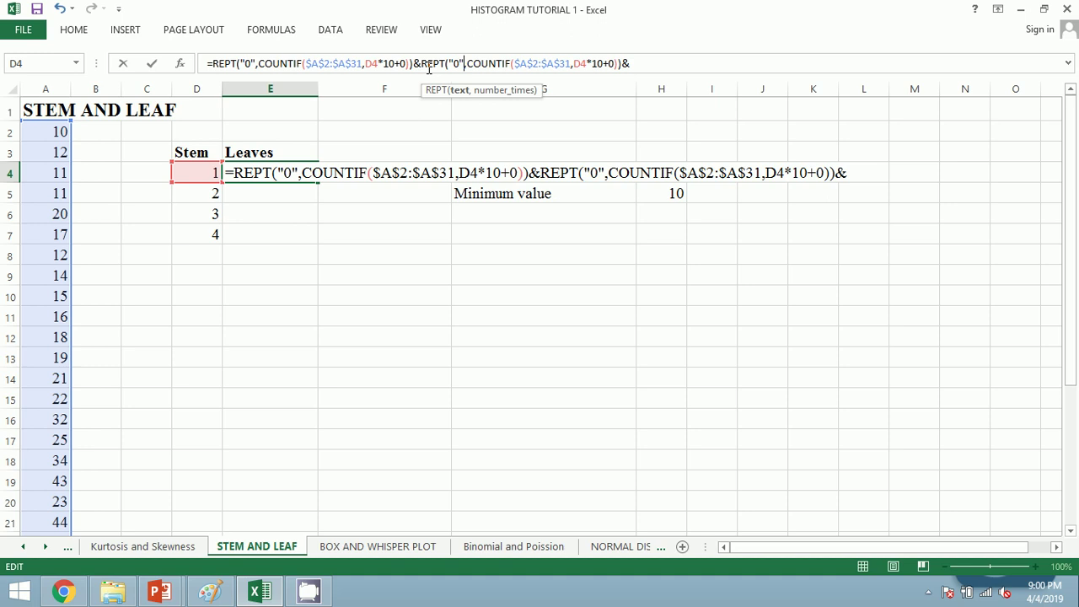
pyautogui.hotkey('shift', 'Left')
pyautogui.write('1')
pyautogui.hotkey('ctrl', 'Right')
pyautogui.hotkey('ctrl', 'Right')
pyautogui.hotkey('ctrl', 'Right')
pyautogui.hotkey('ctrl', 'Right')
pyautogui.hotkey('ctrl', 'Right')
pyautogui.hotkey('ctrl', 'Right')
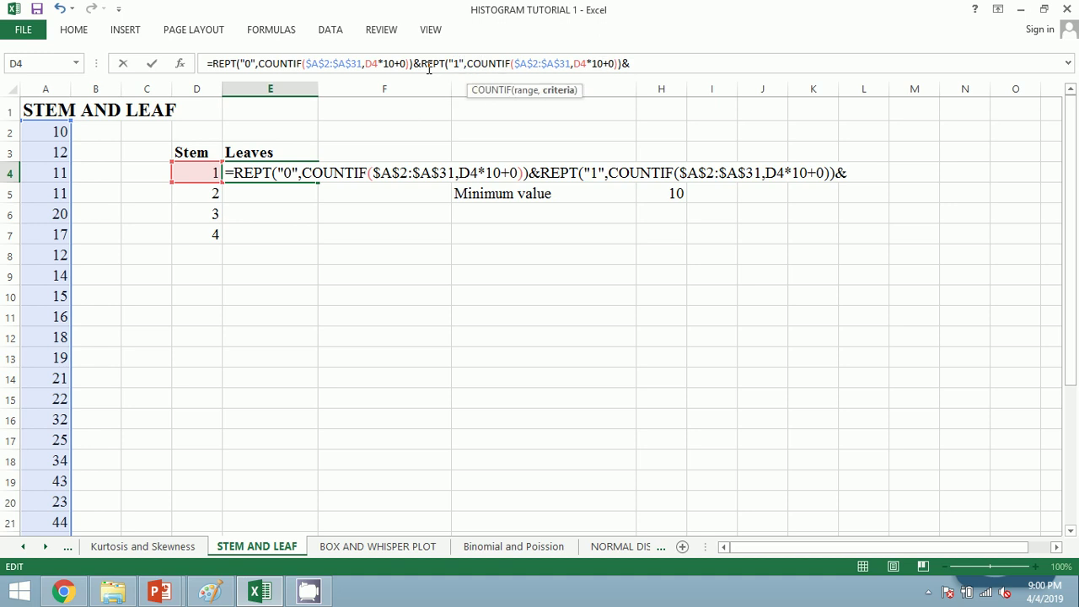
pyautogui.press('Right')
pyautogui.hotkey('shift', 'Right')
pyautogui.write('1')
pyautogui.press('Right')
pyautogui.press('Right')
pyautogui.press('Right')
# - Append a third REPT/COUNTIF term for leaf digit 2
pyautogui.hotkey('ctrl', 'v')
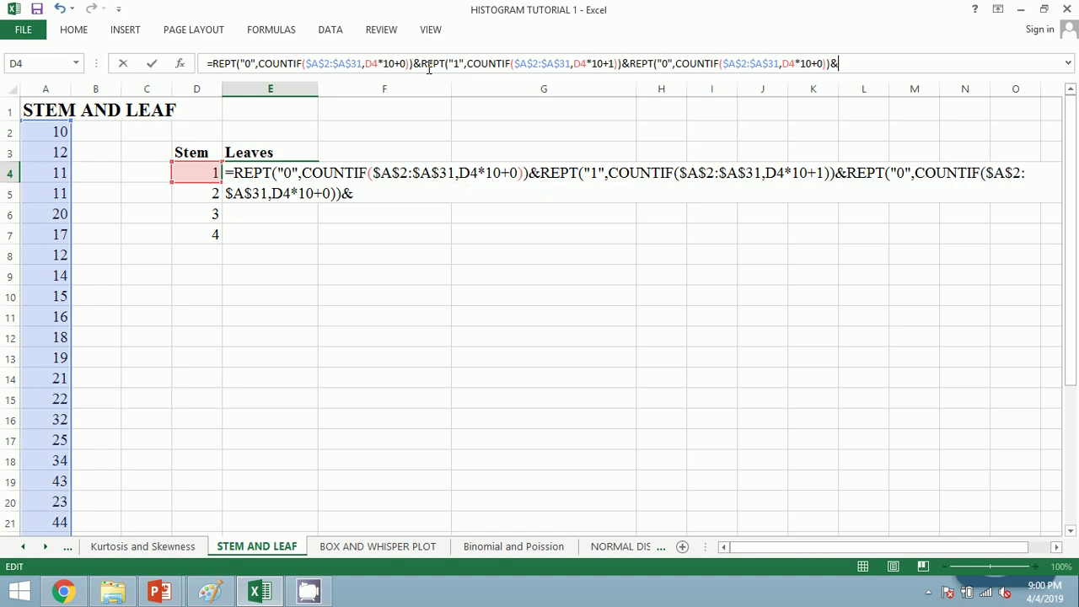
pyautogui.press('Left')
pyautogui.press('Left')
pyautogui.press('Left')
pyautogui.press('Left')
pyautogui.press('Left')
pyautogui.press('Left')
pyautogui.press('Left')
pyautogui.press('Left')
pyautogui.press('Left')
pyautogui.press('Left')
pyautogui.press('Left')
pyautogui.press('Left')
pyautogui.press('Left')
pyautogui.press('Left')
pyautogui.press('Left')
pyautogui.press('Left')
pyautogui.press('Left')
pyautogui.press('Left')
pyautogui.press('Left')
pyautogui.press('Left')
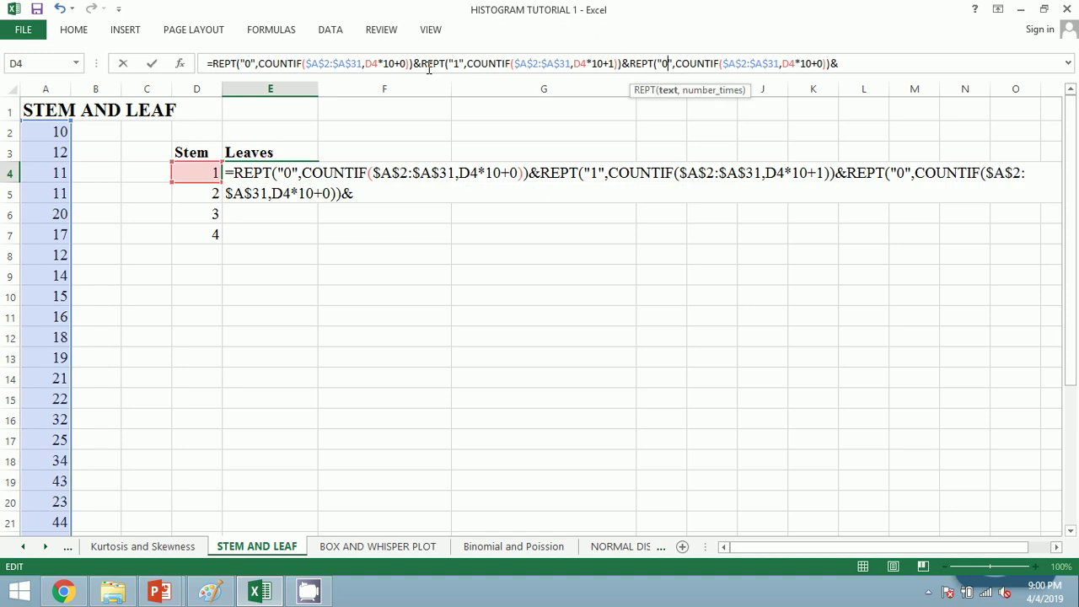
pyautogui.hotkey('shift', 'Right')
pyautogui.write('2')
pyautogui.press('Right')
pyautogui.press('Right')
pyautogui.press('Right')
pyautogui.press('Right')
pyautogui.press('Right')
pyautogui.press('Right')
pyautogui.press('Right')
pyautogui.press('Right')
pyautogui.press('Right')
pyautogui.press('Right')
pyautogui.press('Right')
pyautogui.press('Right')
pyautogui.press('Right')
pyautogui.press('Right')
pyautogui.press('Right')
pyautogui.press('Right')
pyautogui.press('Right')
pyautogui.press('Right')
pyautogui.press('Right')
pyautogui.press('Right')
pyautogui.press('Right')
pyautogui.press('Right')
pyautogui.press('Right')
pyautogui.press('Right')
pyautogui.press('Right')
pyautogui.press('Right')
pyautogui.press('Right')
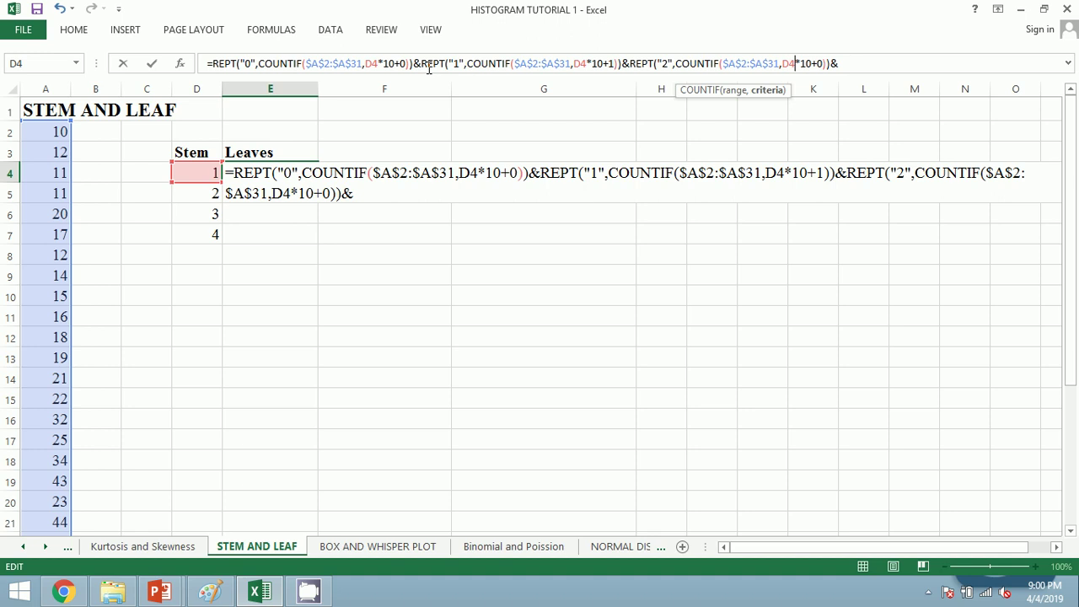
pyautogui.hotkey('shift', 'Right')
pyautogui.write('2')
pyautogui.press('Right')
pyautogui.press('Right')
pyautogui.press('Right')
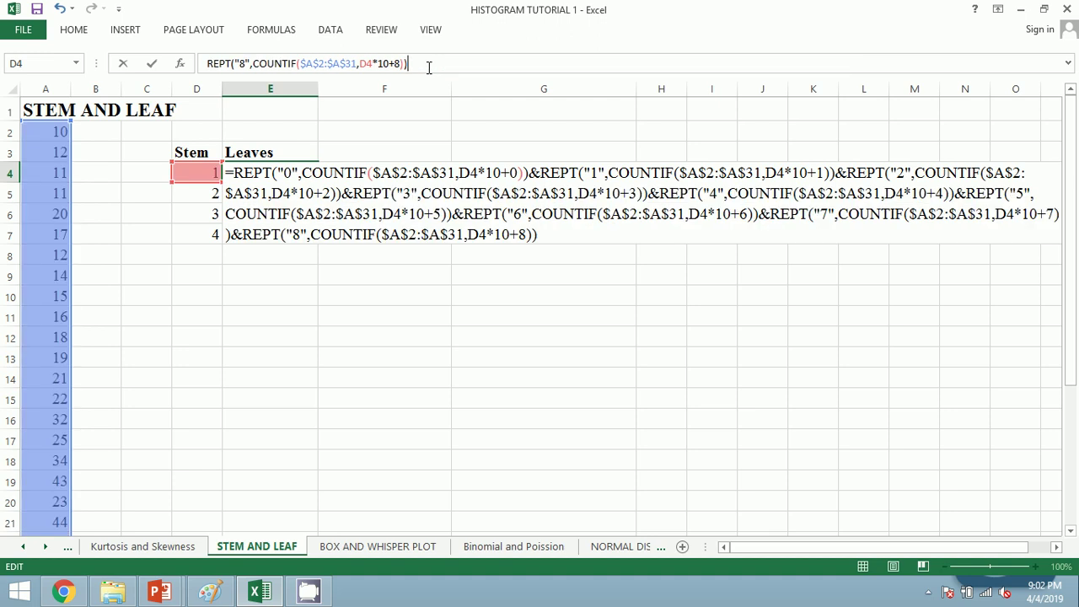
# - Add the final term for leaf digit 9 (D4*10+9) and remove the trailing &
pyautogui.hotkey('ctrl', 'v')
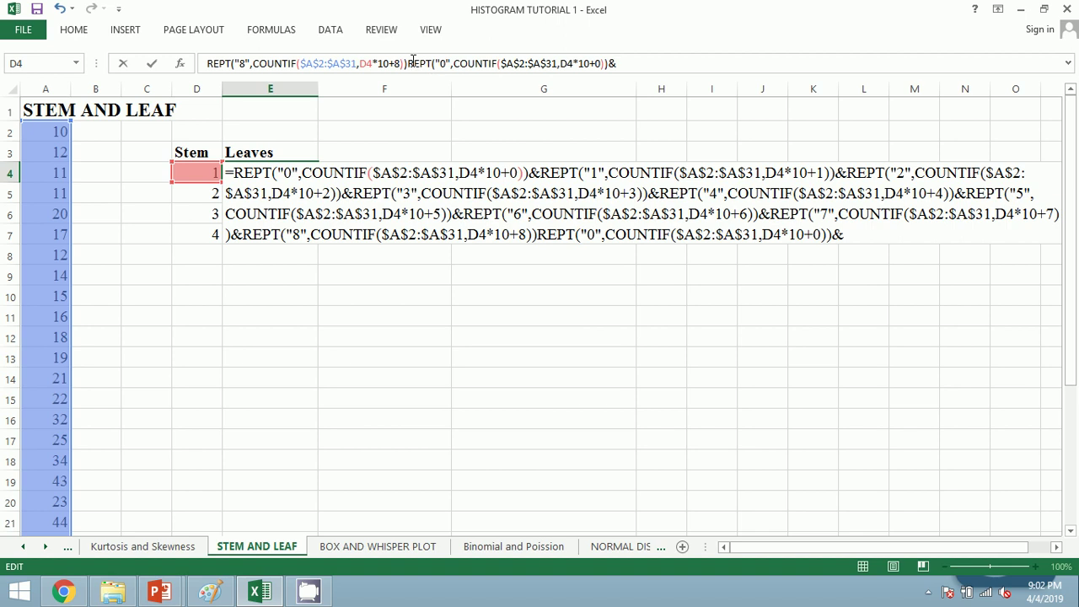
pyautogui.click(409, 64)
pyautogui.write('&')
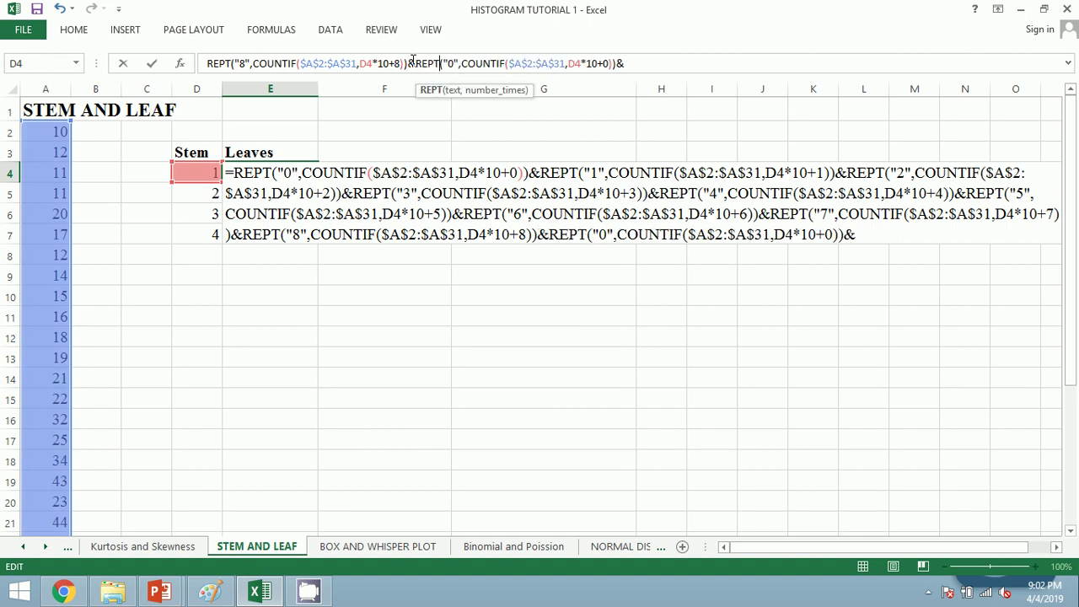
pyautogui.press('Right')
pyautogui.press('Right')
pyautogui.press('Right')
pyautogui.press('Right')
pyautogui.press('Right')
pyautogui.press('Right')
pyautogui.press('Right')
pyautogui.press('Right')
pyautogui.press('Right')
pyautogui.press('Right')
pyautogui.press('Right')
pyautogui.press('Right')
pyautogui.press('Right')
pyautogui.press('Right')
pyautogui.press('Right')
pyautogui.press('Right')
pyautogui.press('Right')
pyautogui.press('Right')
pyautogui.press('Right')
pyautogui.press('Right')
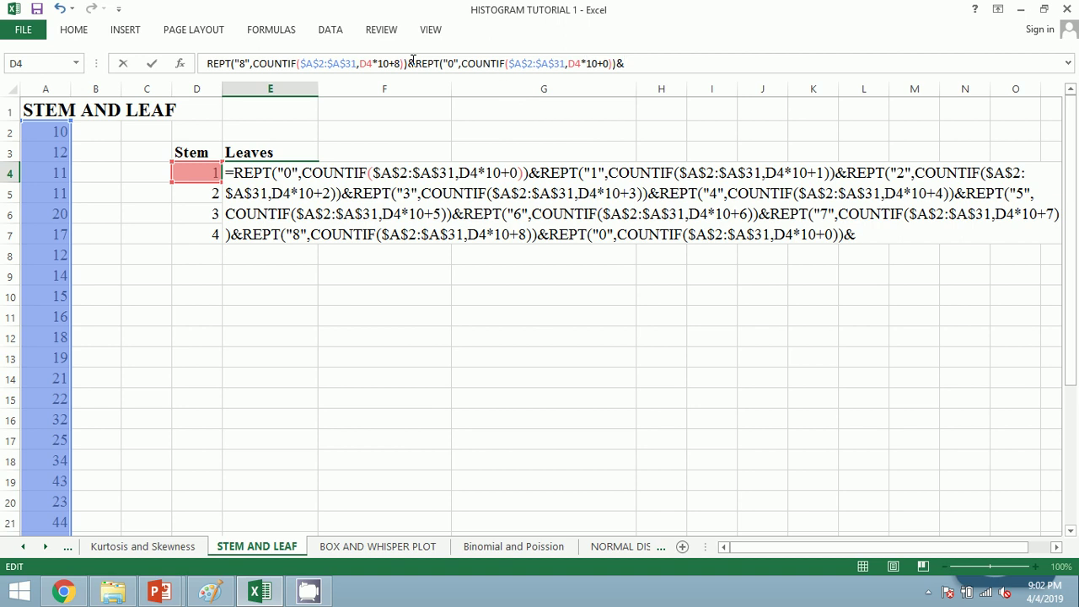
pyautogui.press('BackSpace')
pyautogui.press('Left')
pyautogui.press('Left')
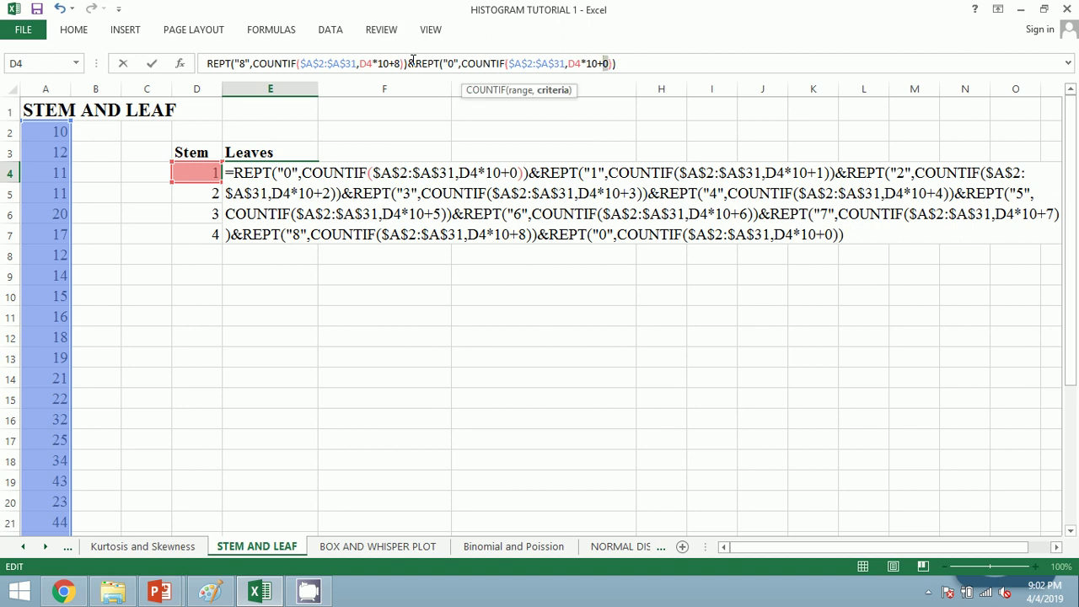
pyautogui.press('BackSpace')
pyautogui.write('9')
pyautogui.press('Left')
pyautogui.press('Left')
pyautogui.press('Left')
pyautogui.press('Left')
pyautogui.press('Left')
pyautogui.press('Left')
pyautogui.press('Left')
pyautogui.press('Left')
pyautogui.press('Left')
pyautogui.press('Left')
pyautogui.press('Left')
pyautogui.press('Left')
pyautogui.press('Left')
pyautogui.press('Left')
pyautogui.press('Left')
pyautogui.press('Left')
pyautogui.press('Left')
pyautogui.press('Left')
pyautogui.press('Left')
pyautogui.press('Left')
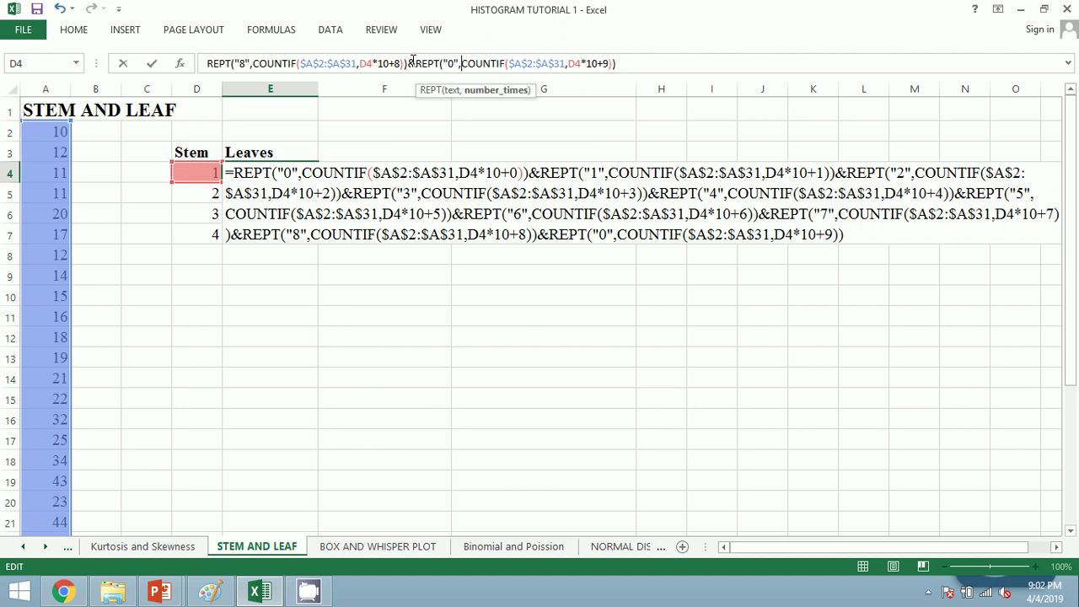
pyautogui.press('Left')
pyautogui.press('Left')
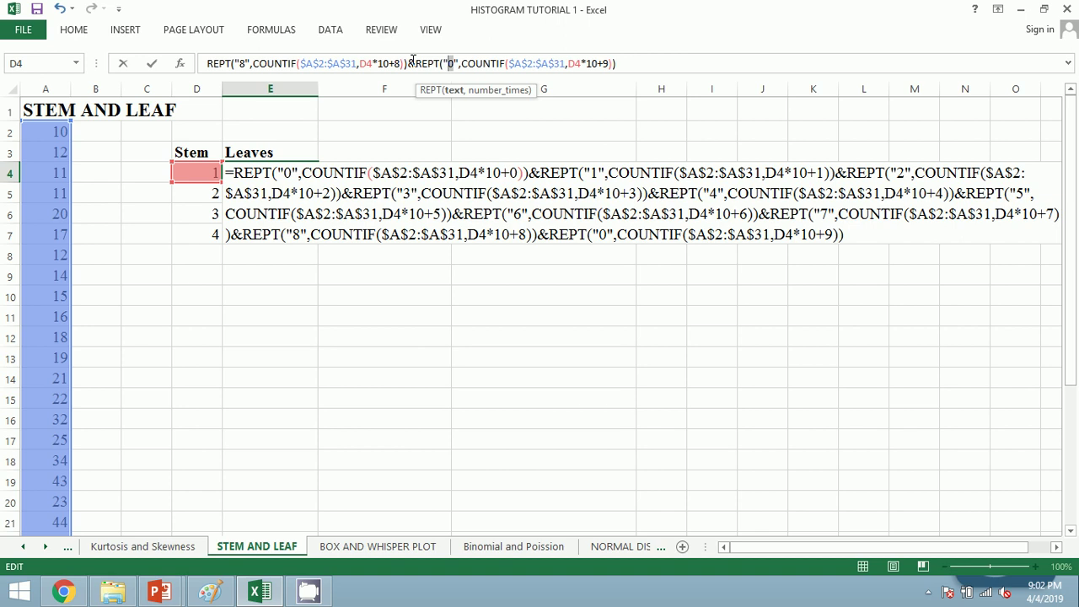
pyautogui.press('Delete')
pyautogui.write('9')
pyautogui.press('Right')
pyautogui.press('Right')
pyautogui.press('Right')
pyautogui.press('Right')
pyautogui.press('Right')
pyautogui.press('Right')
pyautogui.press('Right')
pyautogui.press('Right')
pyautogui.press('Right')
pyautogui.press('Right')
pyautogui.press('Right')
pyautogui.press('Right')
pyautogui.press('Right')
pyautogui.press('Right')
pyautogui.press('Right')
pyautogui.press('Right')
pyautogui.press('Right')
pyautogui.press('Right')
pyautogui.press('Right')
pyautogui.press('Right')
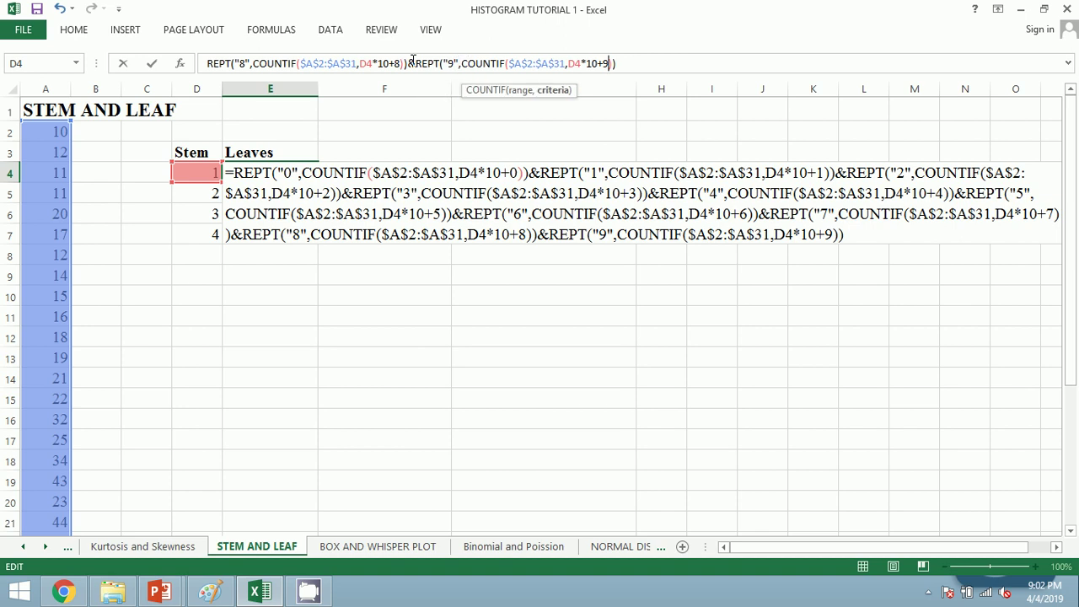
pyautogui.press('Right')
pyautogui.press('Right')
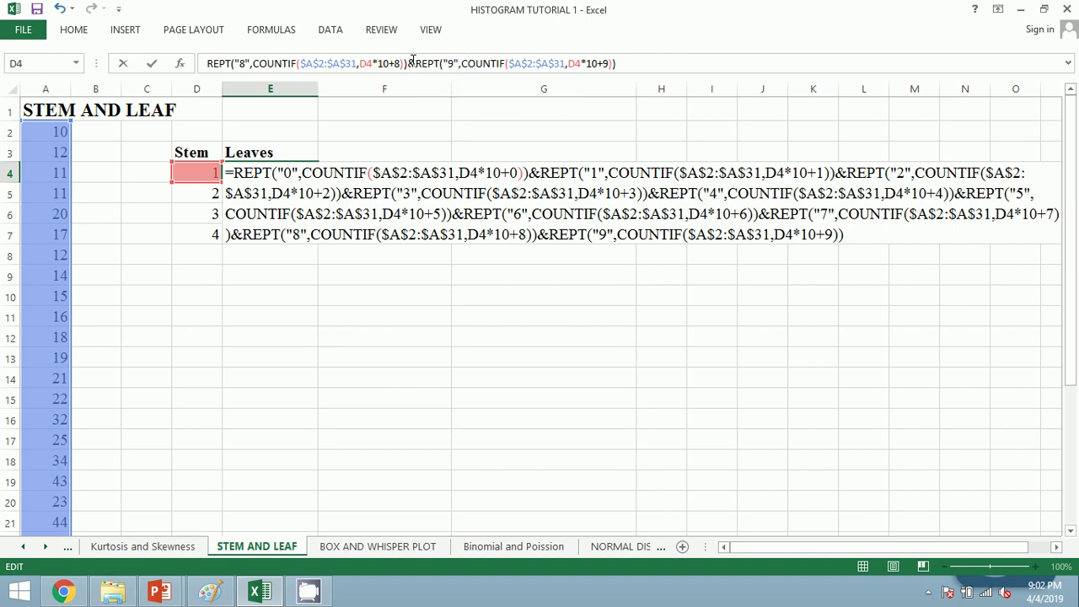
pyautogui.press('Return')
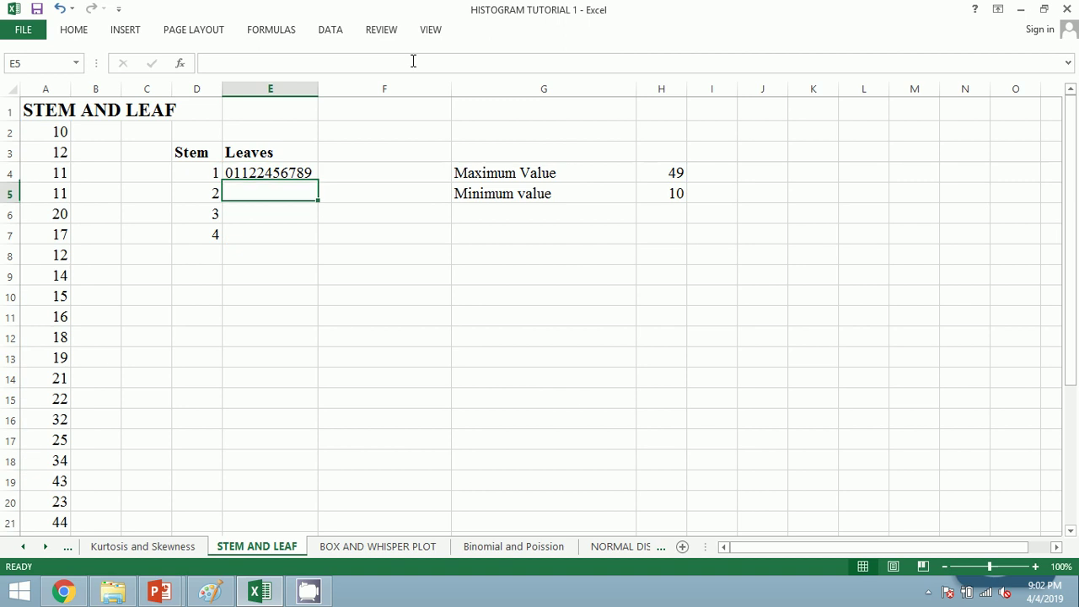
pyautogui.press('Up')
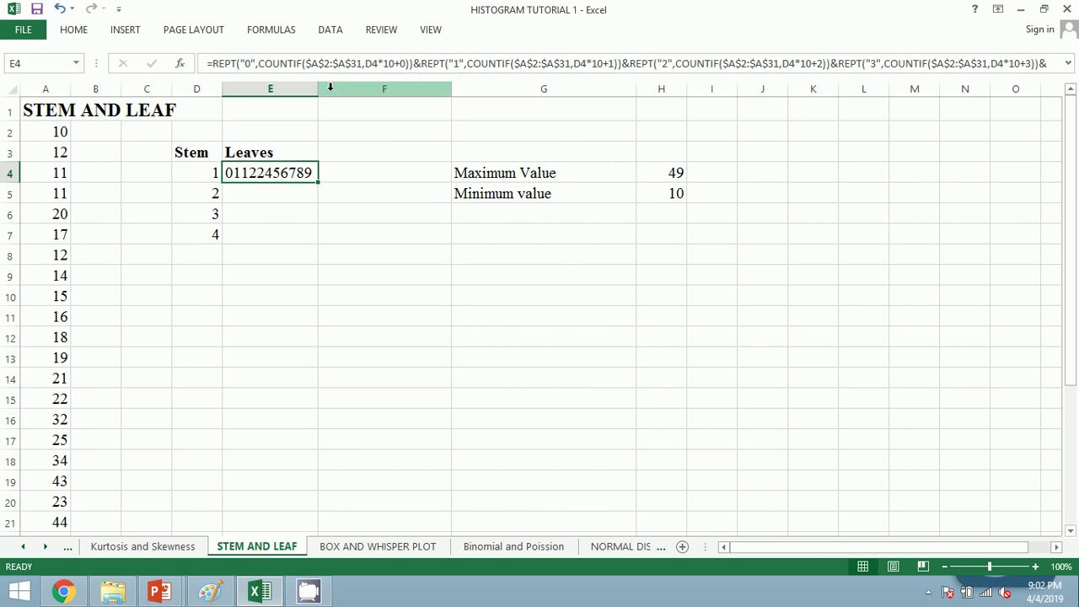
pyautogui.moveTo(320, 91); pyautogui.dragTo(325, 90)
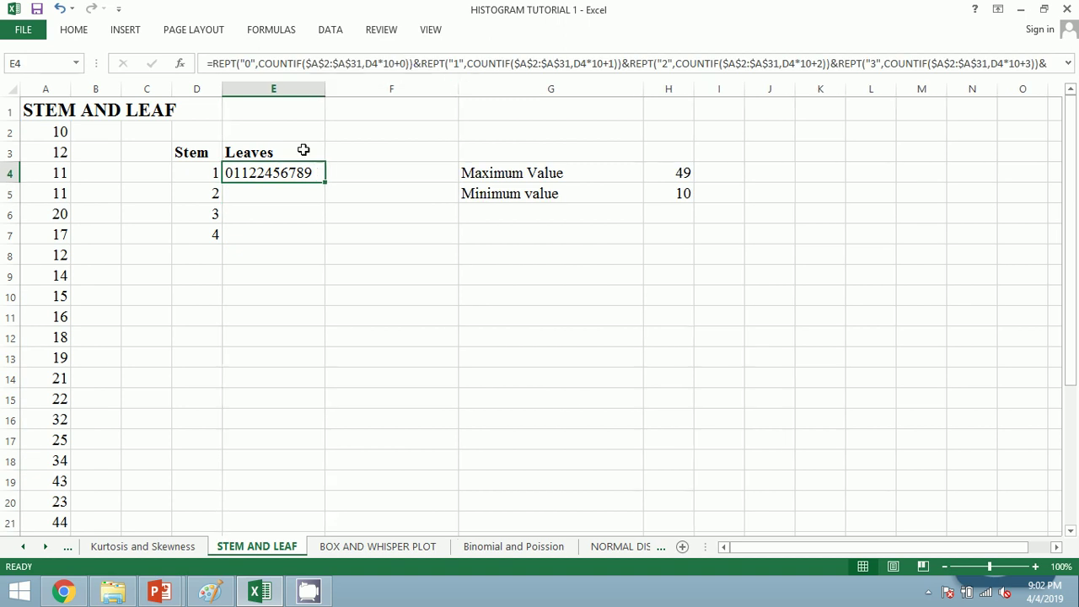
pyautogui.click(217, 175)
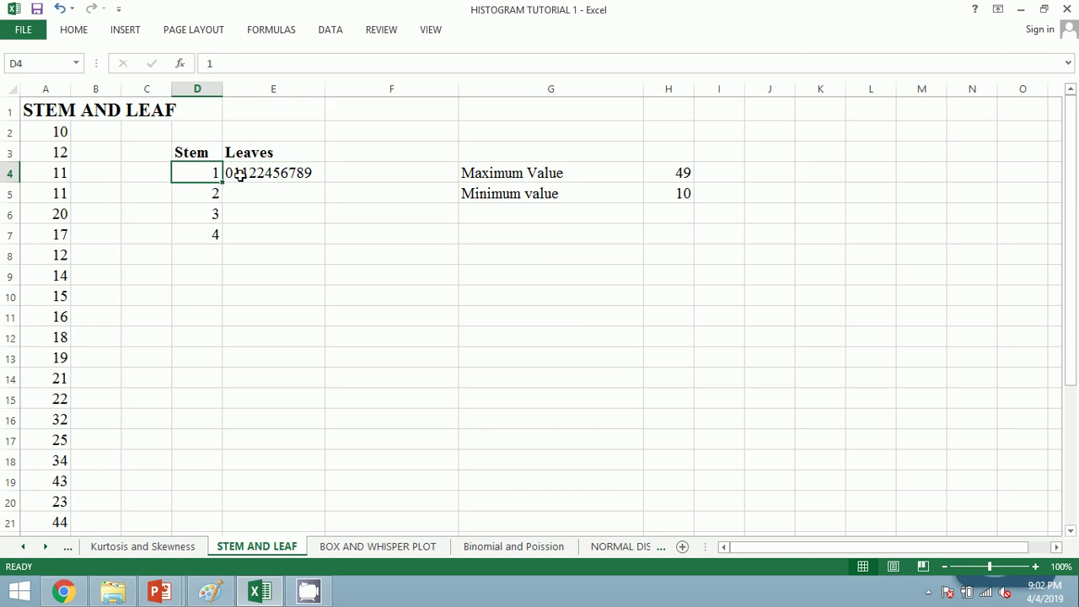
pyautogui.click(253, 175)
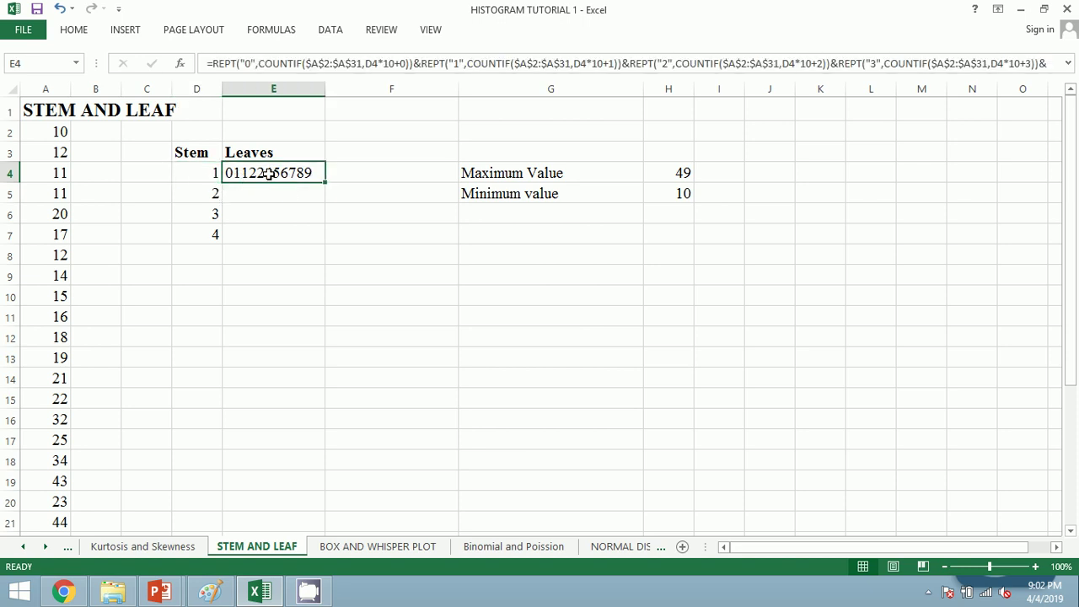
pyautogui.click(206, 175)
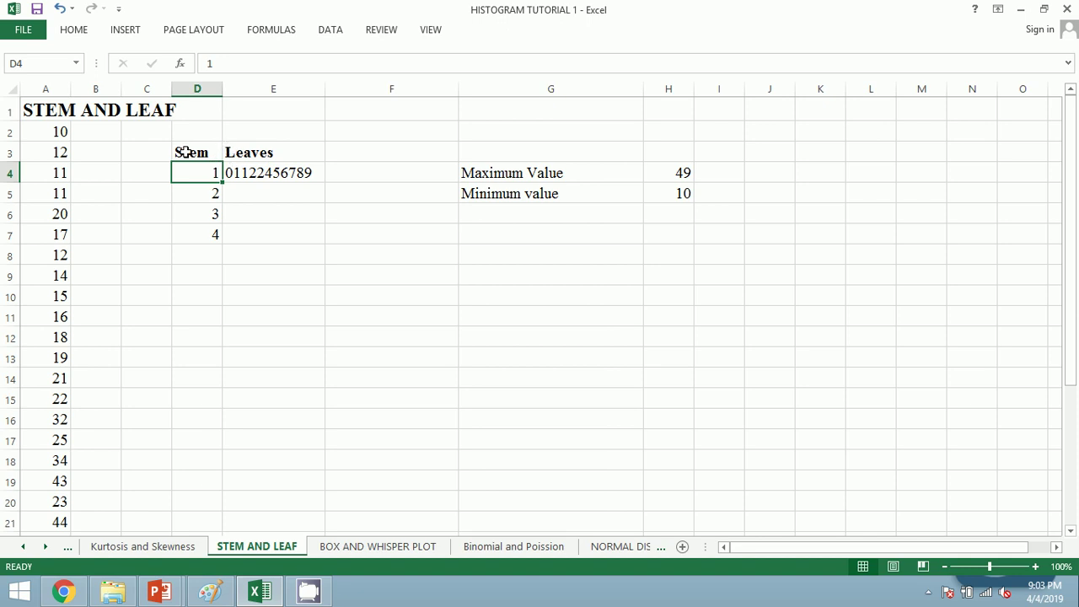
# - Fill the leaves formula from E4 down to E7 for stems 2–4
pyautogui.click(250, 173)
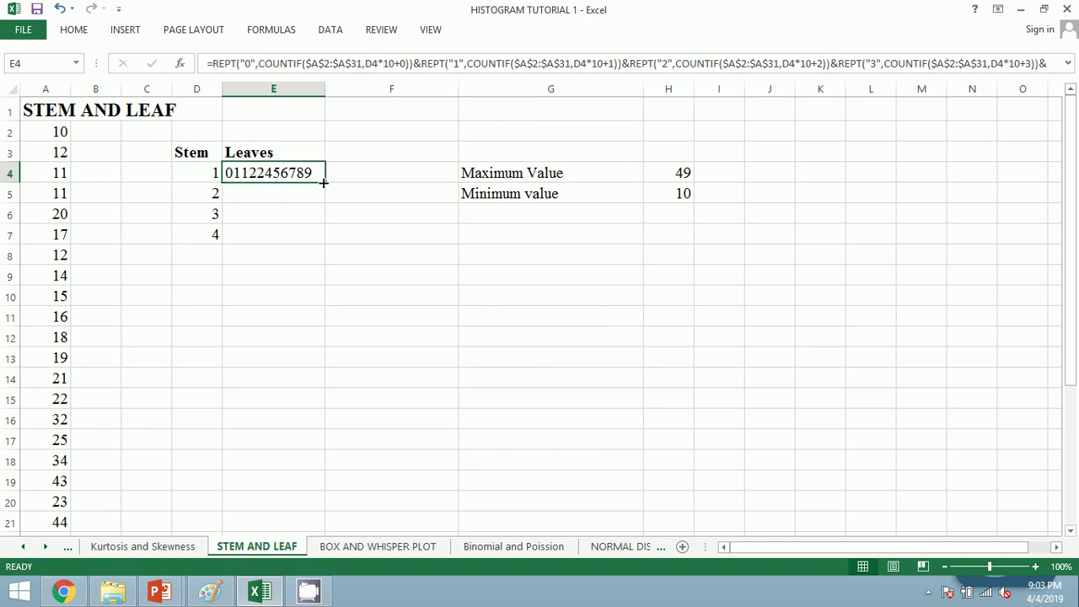
pyautogui.moveTo(325, 182); pyautogui.dragTo(317, 234)
pyautogui.click(294, 193)
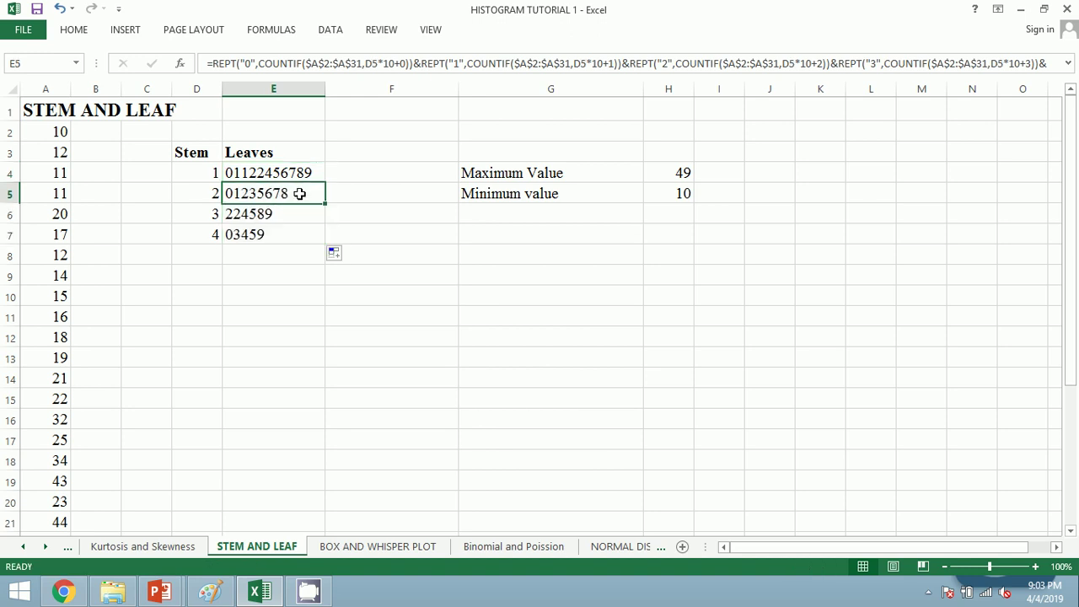
pyautogui.click(270, 233)
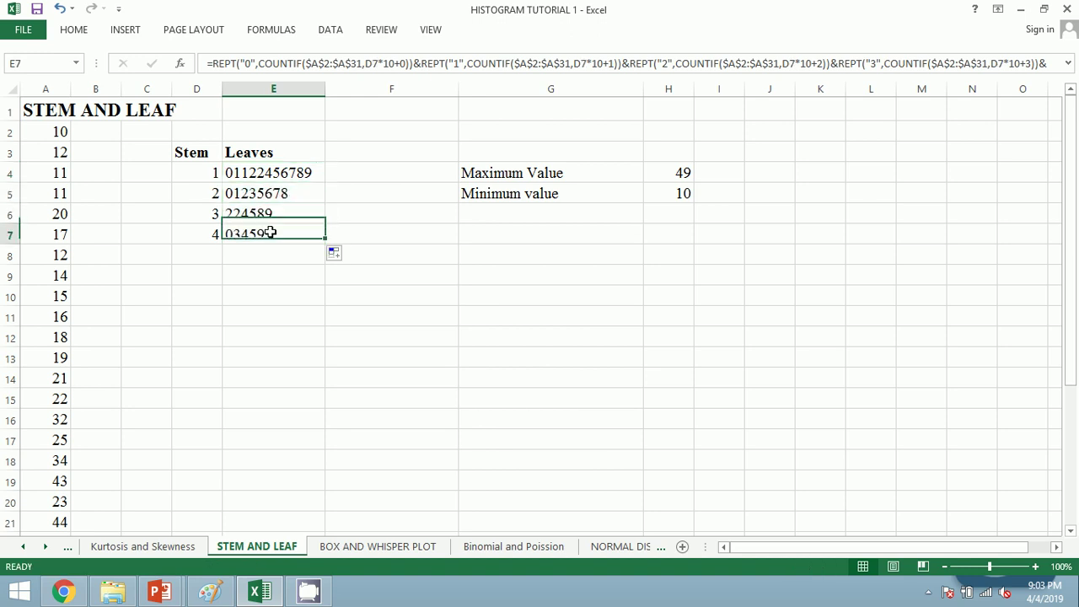
pyautogui.click(207, 275)
# - Enter the label 'Key' in C9 and 1/9 in D9
pyautogui.click(156, 275)
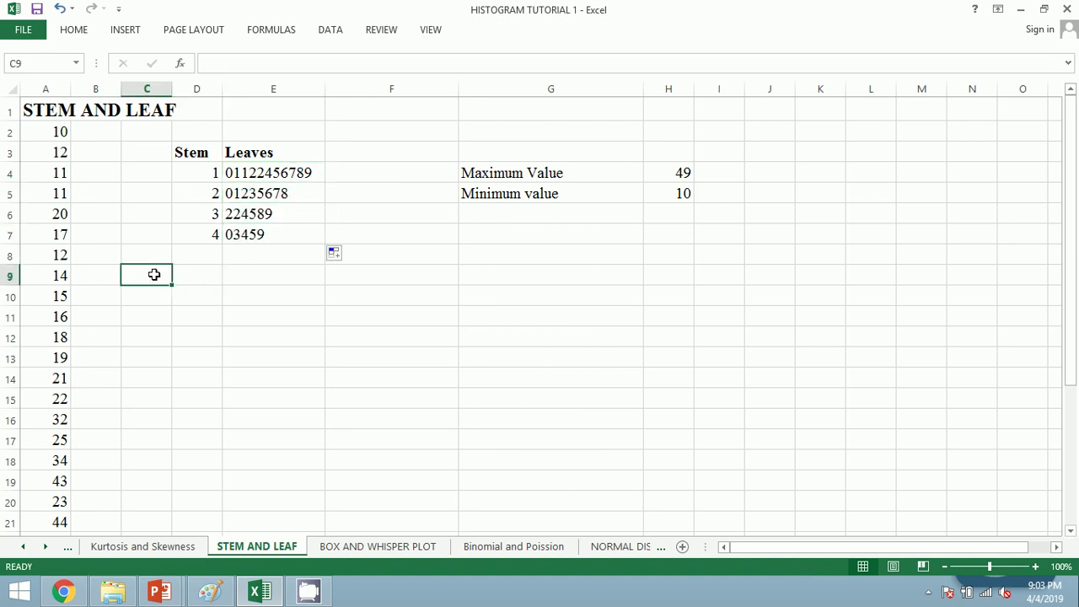
pyautogui.write('Key')
pyautogui.press('Tab')
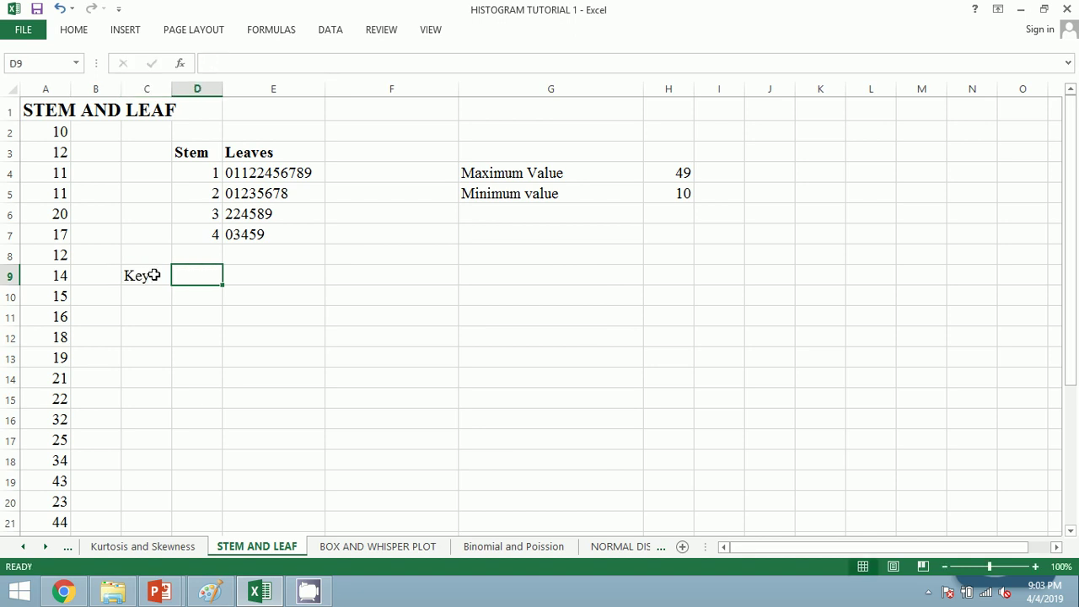
pyautogui.write('1/9')
pyautogui.press('Tab')
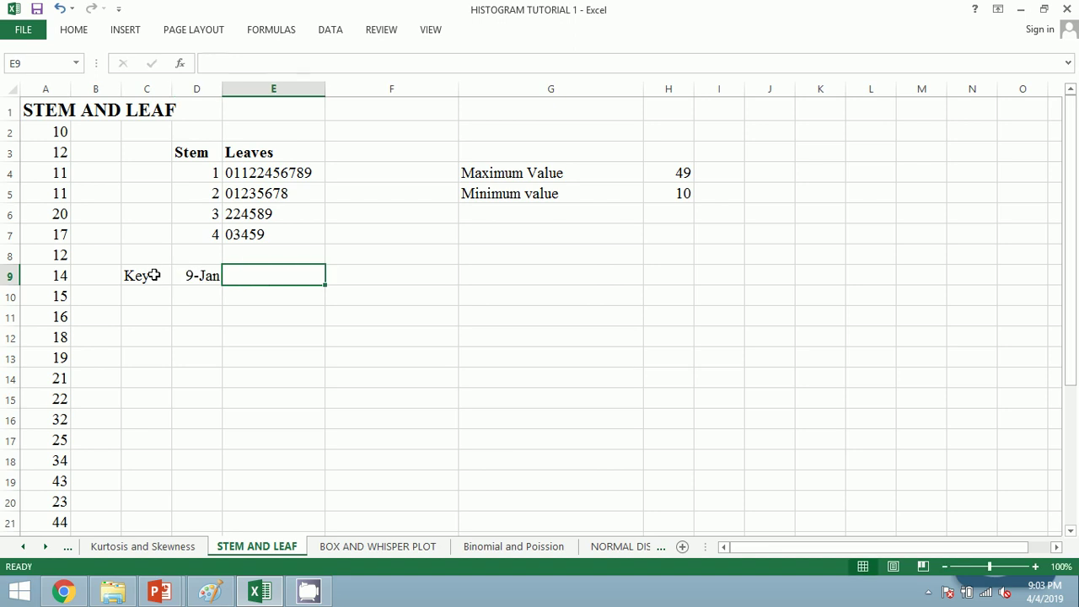
# - Open the Home Number Format list for D9 to switch it to Text
pyautogui.click(207, 275)
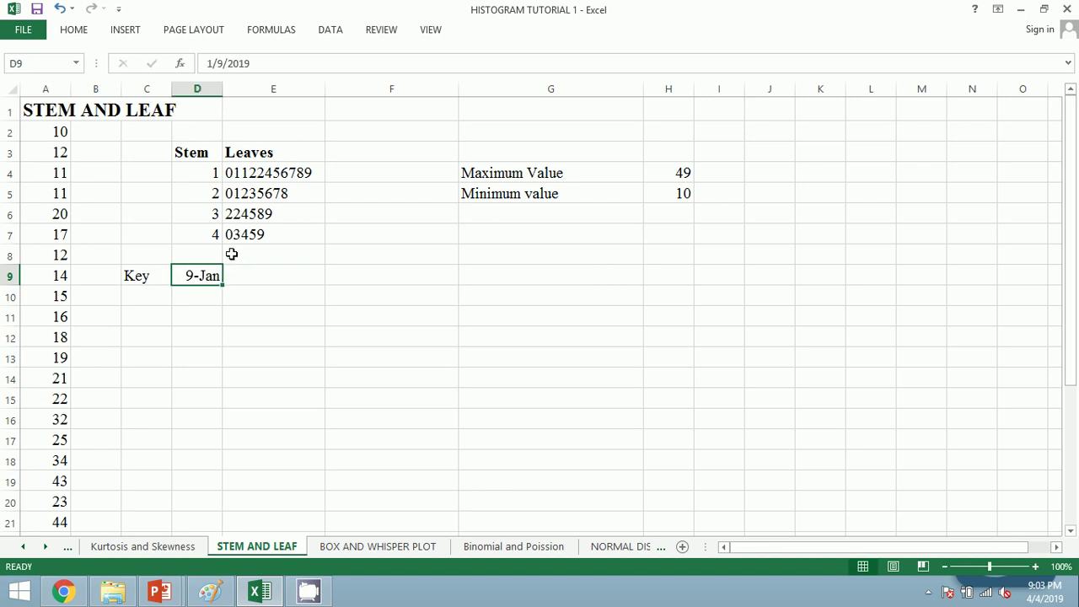
pyautogui.click(72, 31)
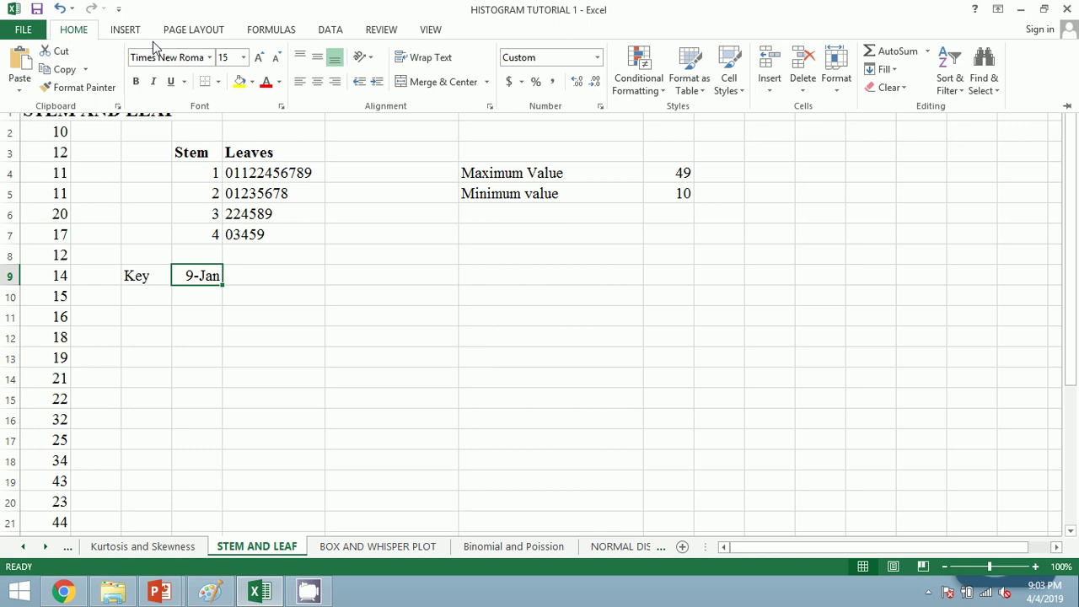
pyautogui.click(598, 58)
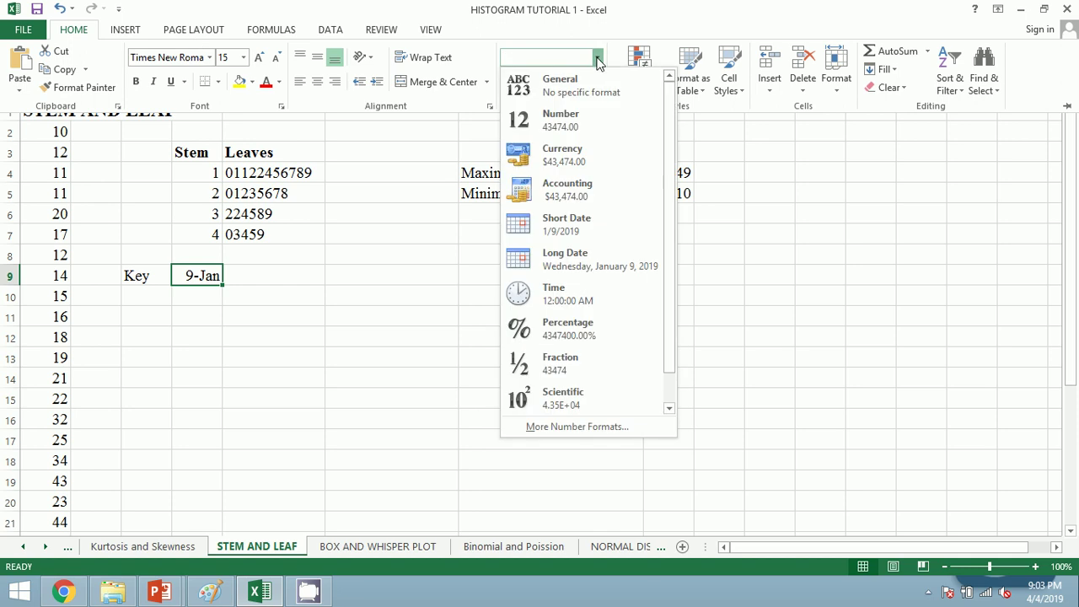
pyautogui.click(497, 17)
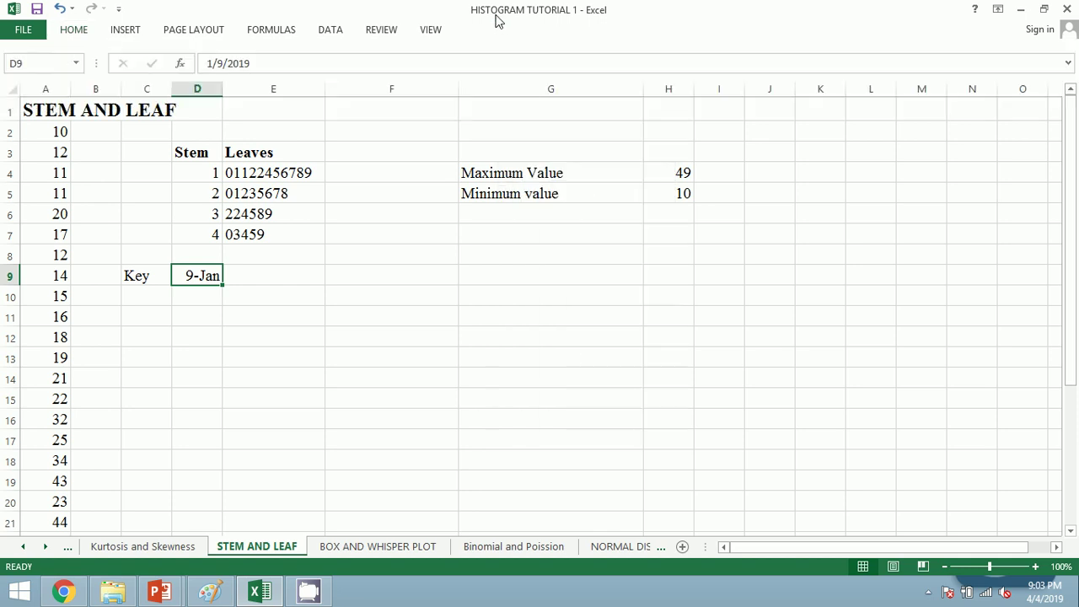
pyautogui.click(76, 30)
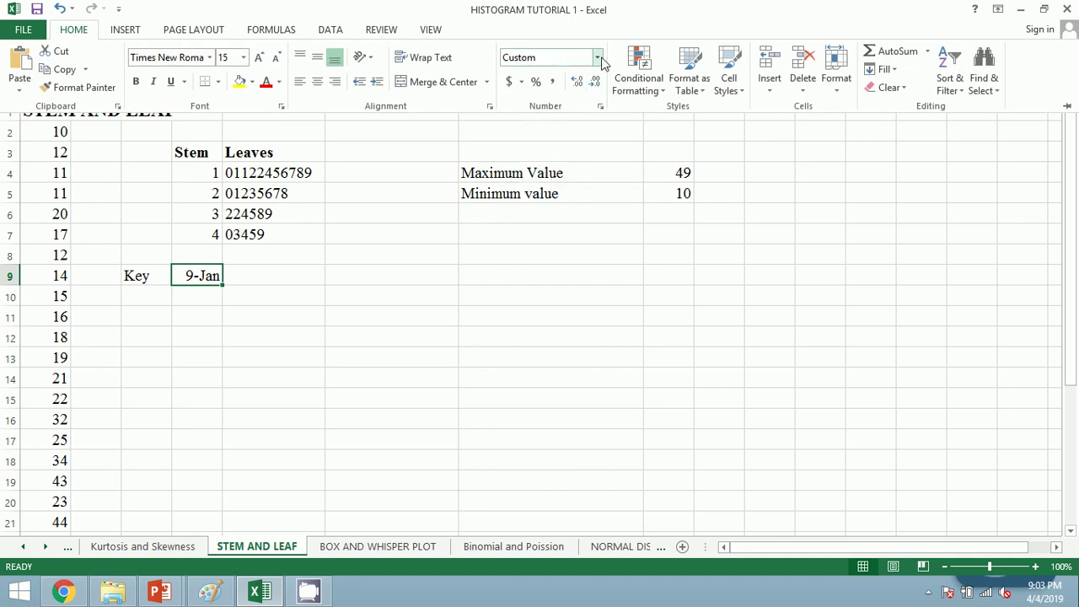
pyautogui.click(596, 57)
pyautogui.scroll(-1, 539, 261)
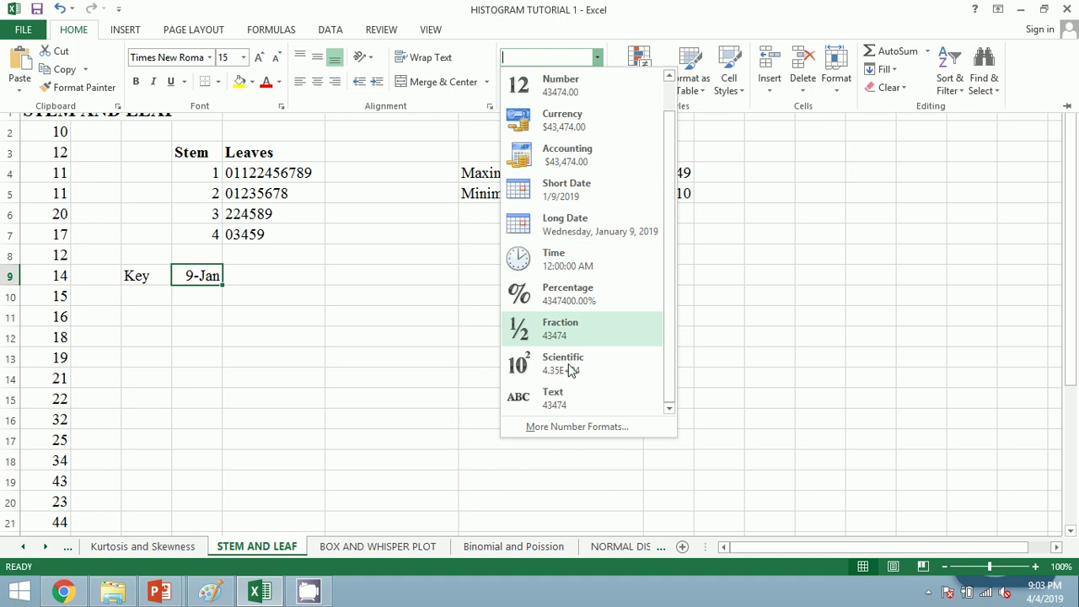
# - Format D9 as Text and re-enter 1/9 so it stays a fraction
pyautogui.click(563, 403)
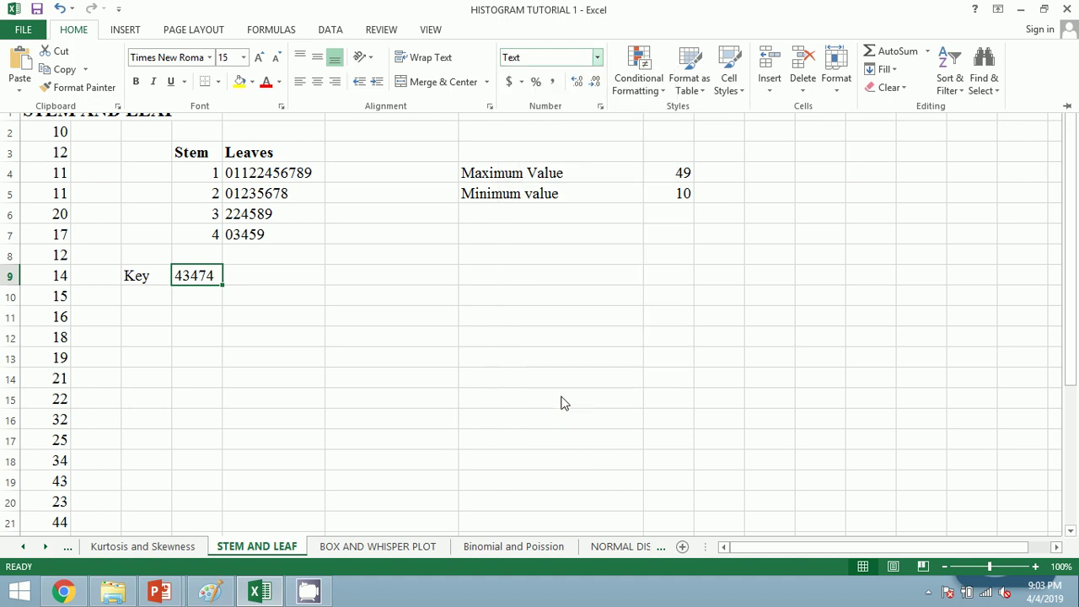
pyautogui.write('1')
pyautogui.press('Escape')
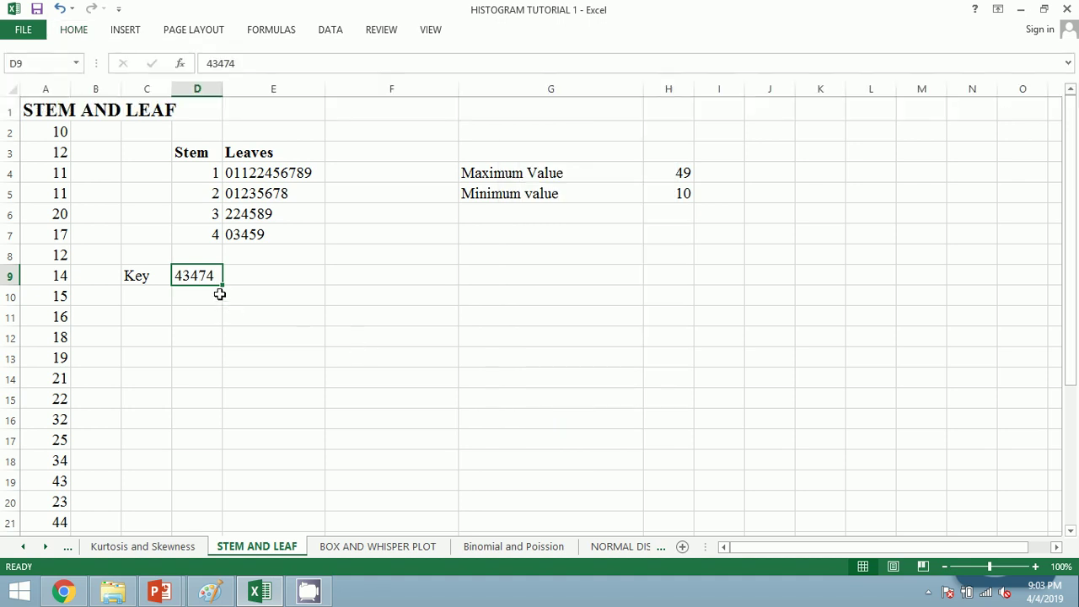
pyautogui.write('1/')
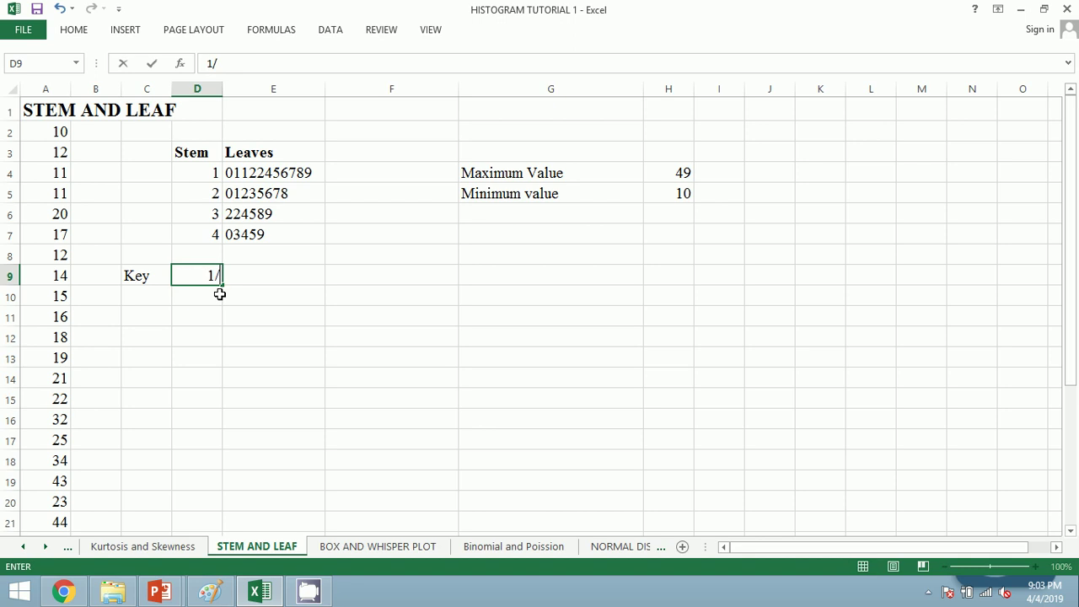
pyautogui.write('9')
pyautogui.press('Tab')
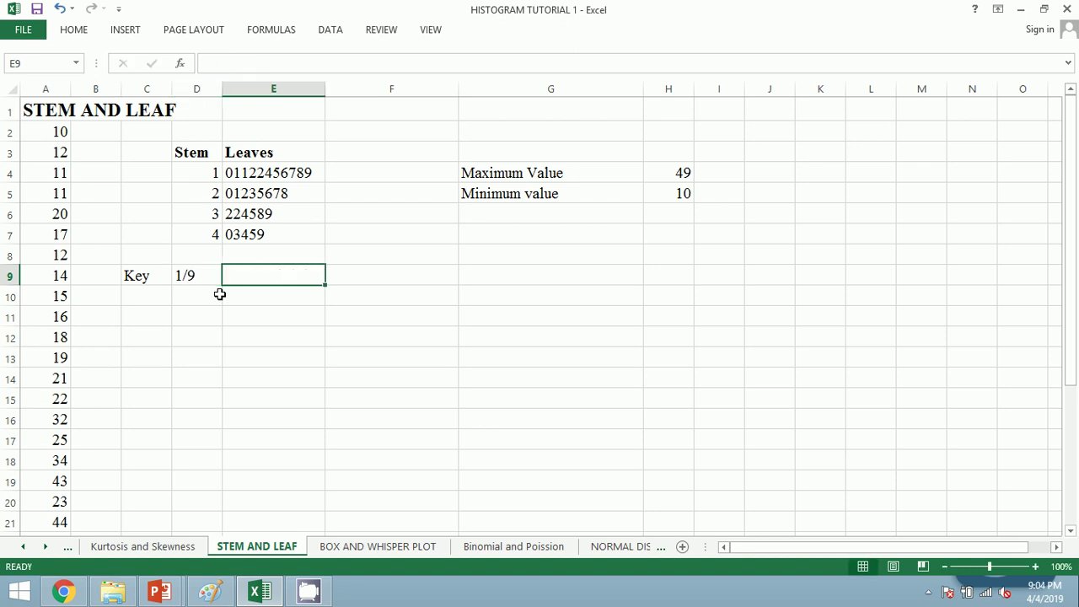
# - Enter '=19 as plain text in E9 to complete the key
pyautogui.write('=')
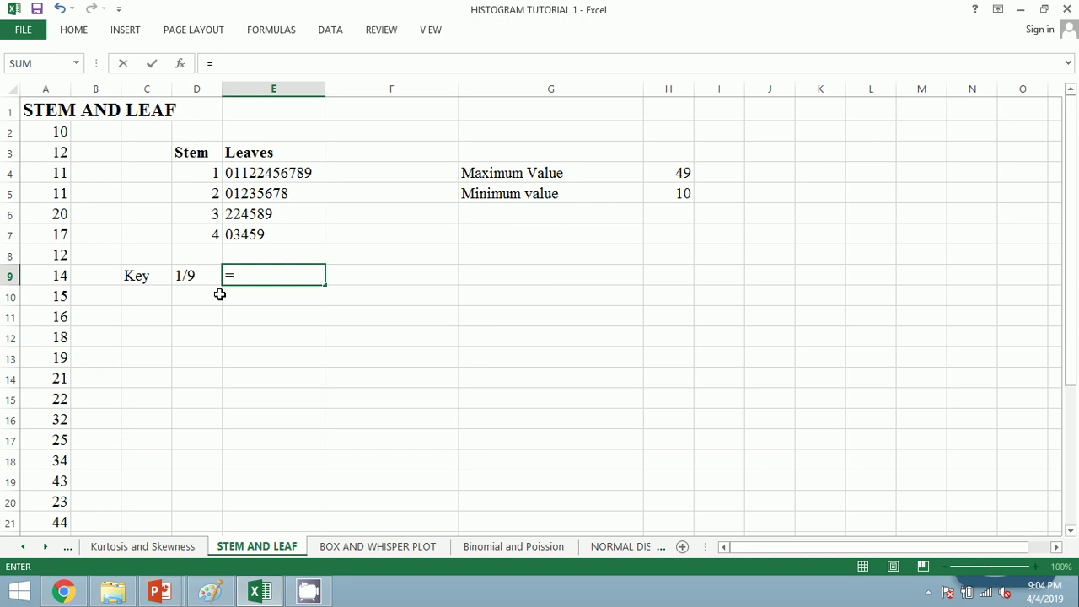
pyautogui.press('BackSpace')
pyautogui.write("'1")
pyautogui.press('BackSpace')
pyautogui.write('=19')
pyautogui.click(219, 294)
pyautogui.press('Right')
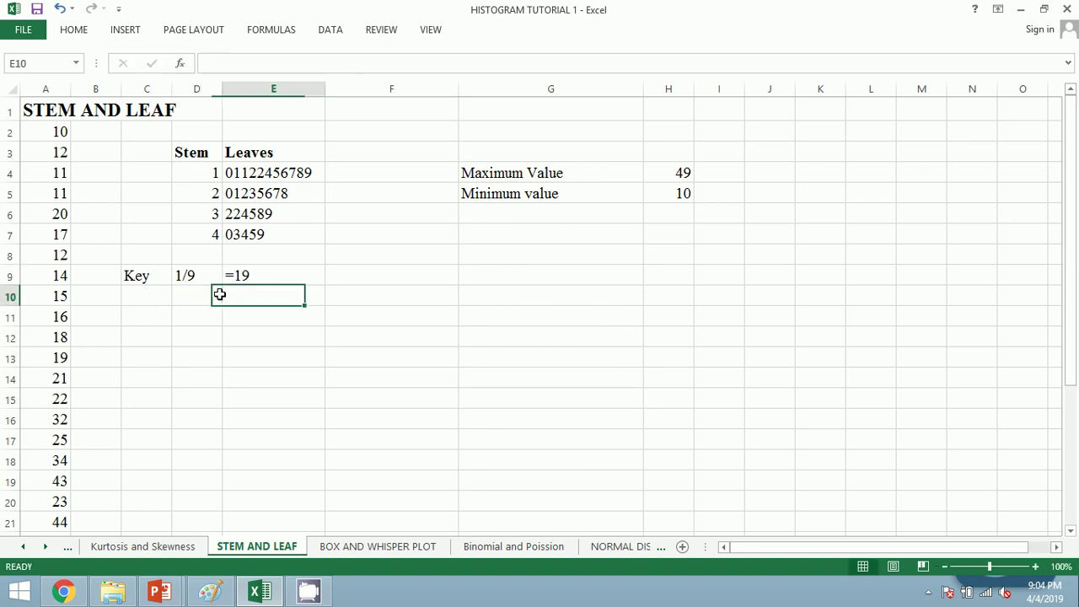
pyautogui.press('Up')
pyautogui.press('Down')
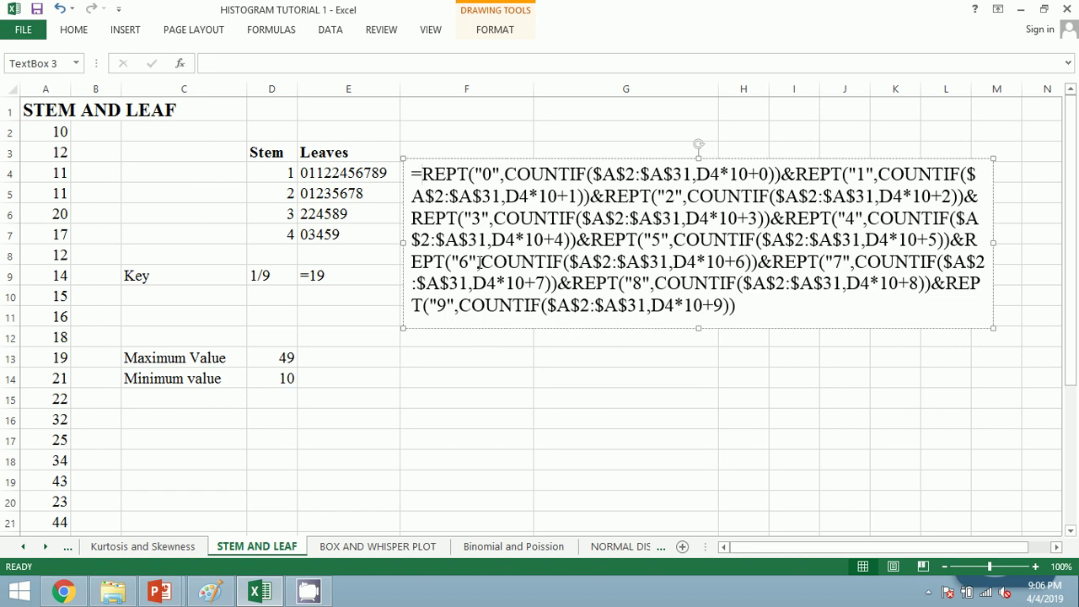
# - Colour the first REPT/COUNTIF term (leaf 0) in the text box's formula red
pyautogui.hotkey('shift', 'Right')
pyautogui.hotkey('shift', 'Right')
pyautogui.hotkey('shift', 'Right')
pyautogui.hotkey('shift', 'Right')
pyautogui.hotkey('shift', 'Right')
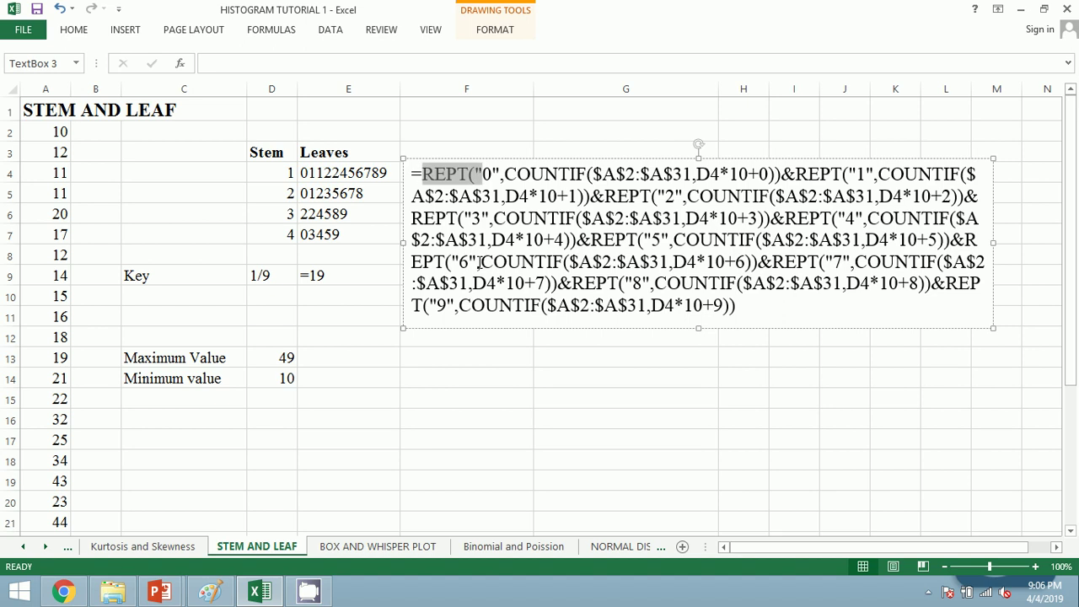
pyautogui.hotkey('shift', 'Right')
pyautogui.hotkey('shift', 'Right')
pyautogui.hotkey('shift', 'Right')
pyautogui.hotkey('shift', 'Right')
pyautogui.hotkey('shift', 'Right')
pyautogui.hotkey('shift', 'Right')
pyautogui.hotkey('shift', 'Right')
pyautogui.hotkey('shift', 'Right')
pyautogui.hotkey('shift', 'Right')
pyautogui.hotkey('shift', 'Right')
pyautogui.hotkey('shift', 'Right')
pyautogui.hotkey('shift', 'Right')
pyautogui.hotkey('shift', 'Right')
pyautogui.hotkey('shift', 'Right')
pyautogui.hotkey('shift', 'Right')
pyautogui.hotkey('shift', 'Right')
pyautogui.hotkey('shift', 'Right')
pyautogui.hotkey('shift', 'Right')
pyautogui.hotkey('shift', 'Right')
pyautogui.hotkey('shift', 'Right')
pyautogui.hotkey('shift', 'Left')
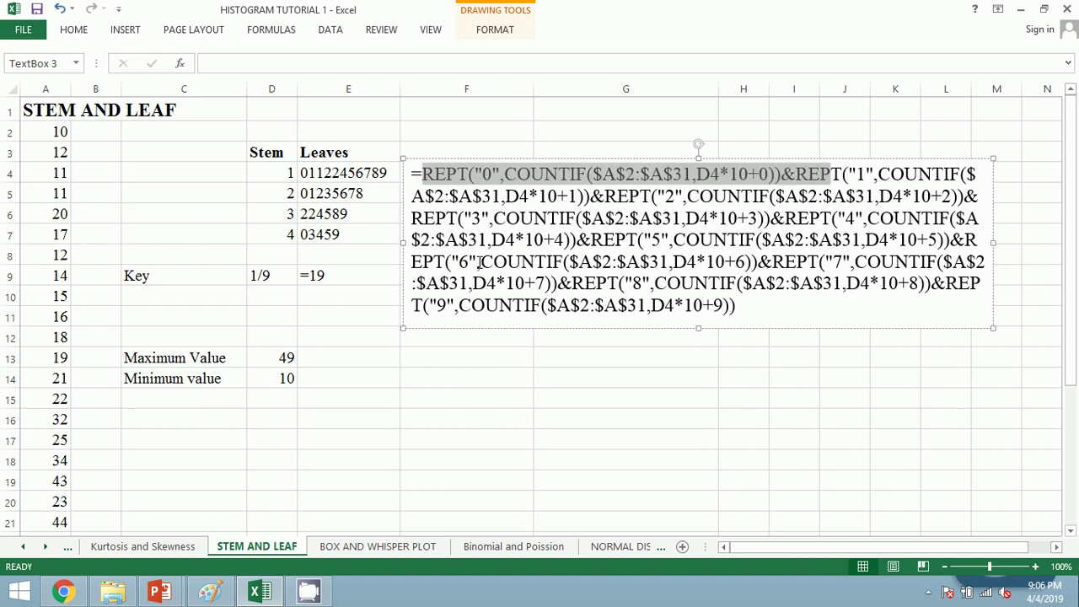
pyautogui.hotkey('shift', 'Left')
pyautogui.hotkey('shift', 'Left')
pyautogui.hotkey('shift', 'Left')
pyautogui.hotkey('shift', 'Left')
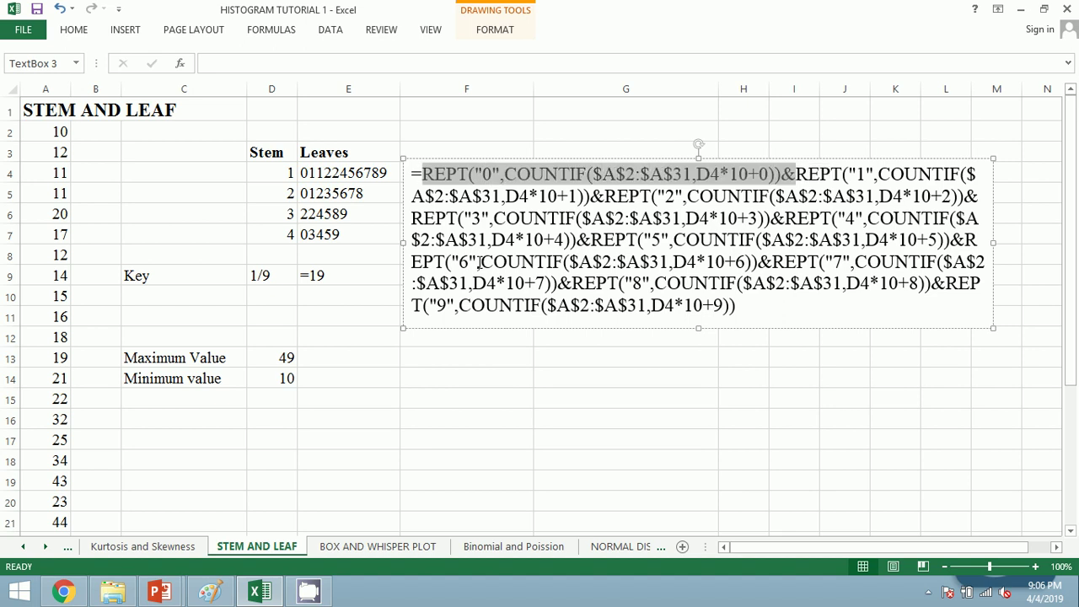
pyautogui.click(73, 30)
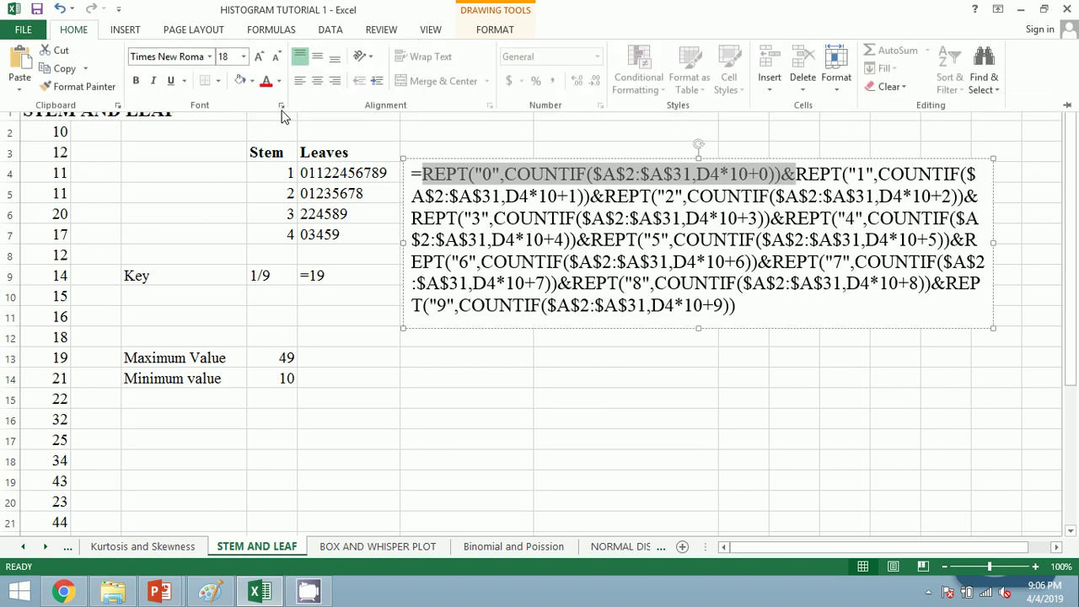
pyautogui.click(270, 83)
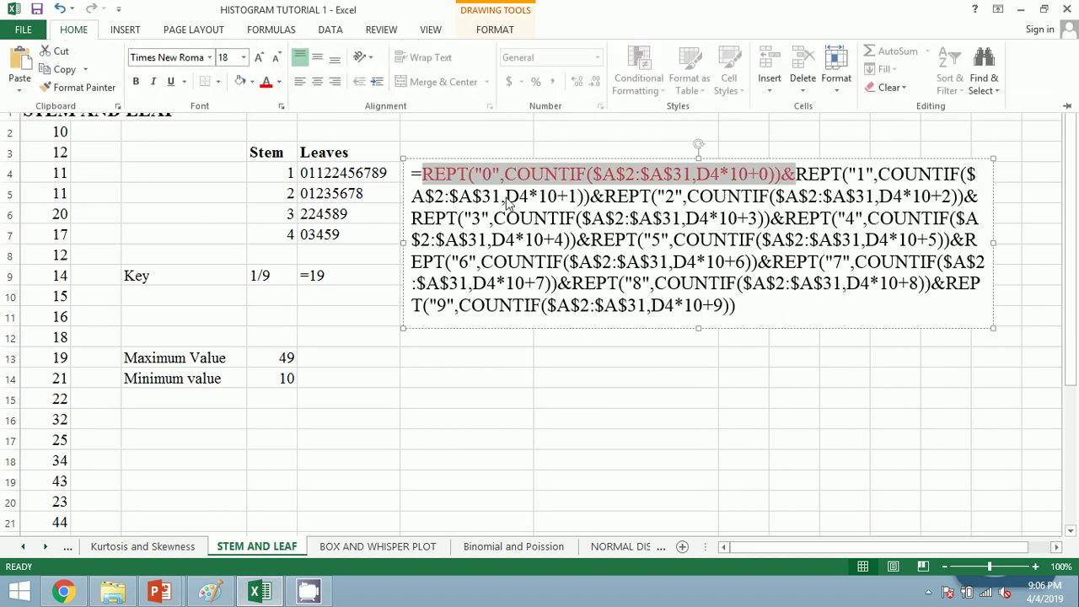
pyautogui.click(445, 174)
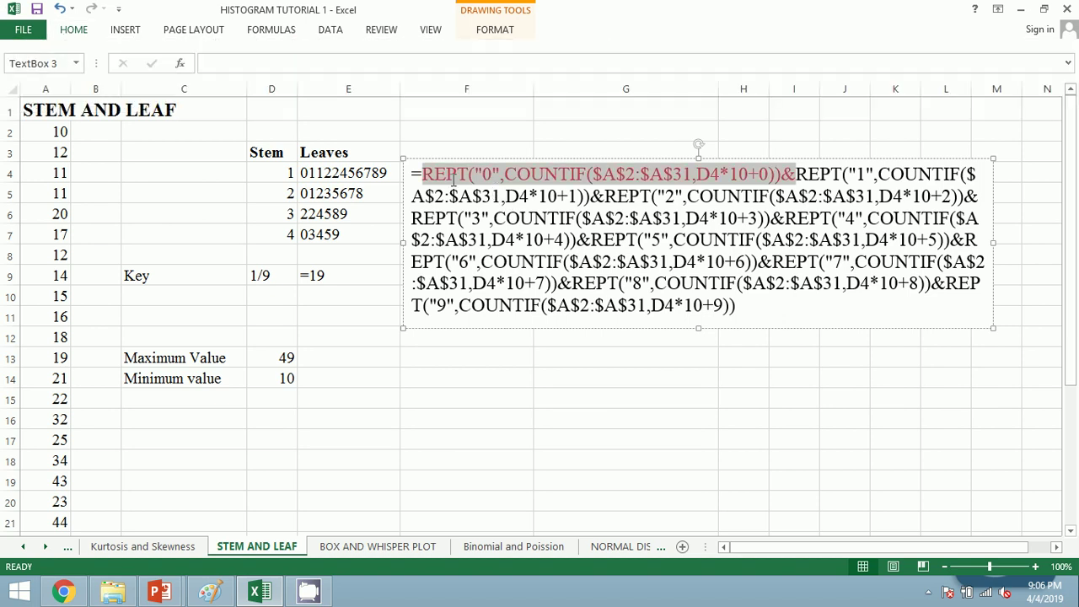
pyautogui.click(445, 174)
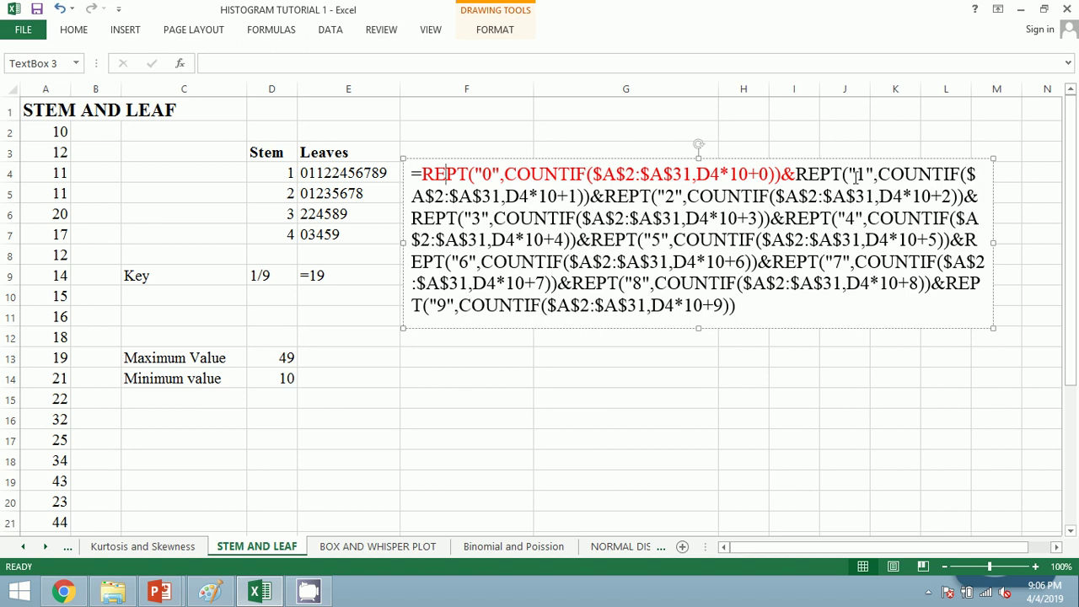
# - Highlight the leaf digits 1 and 2 with their matching +1, +2, and the final +9 in the formula
pyautogui.moveTo(857, 174); pyautogui.dragTo(862, 174)
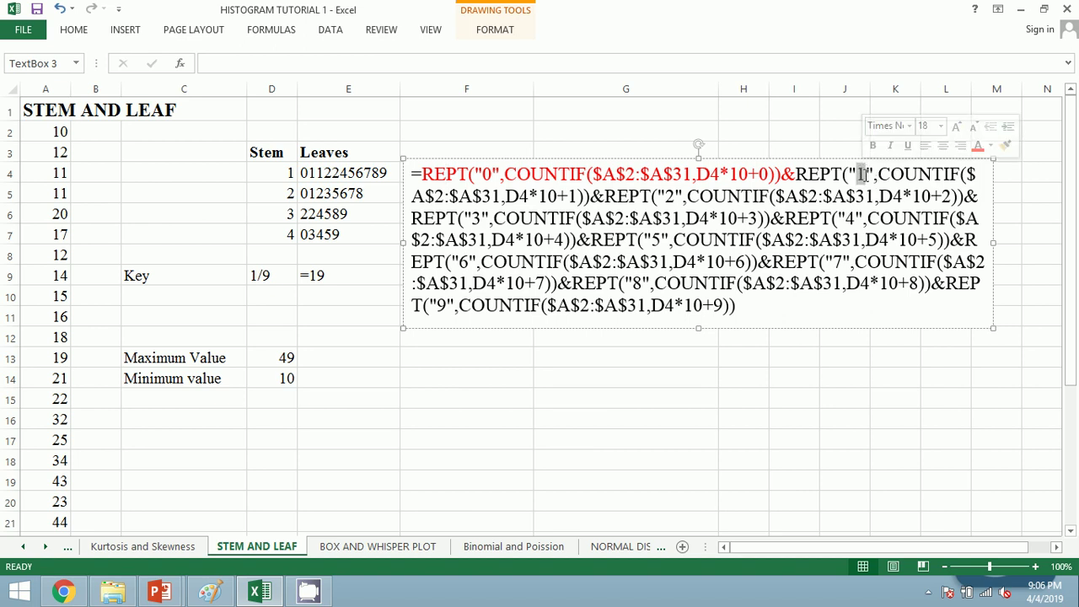
pyautogui.click(863, 173)
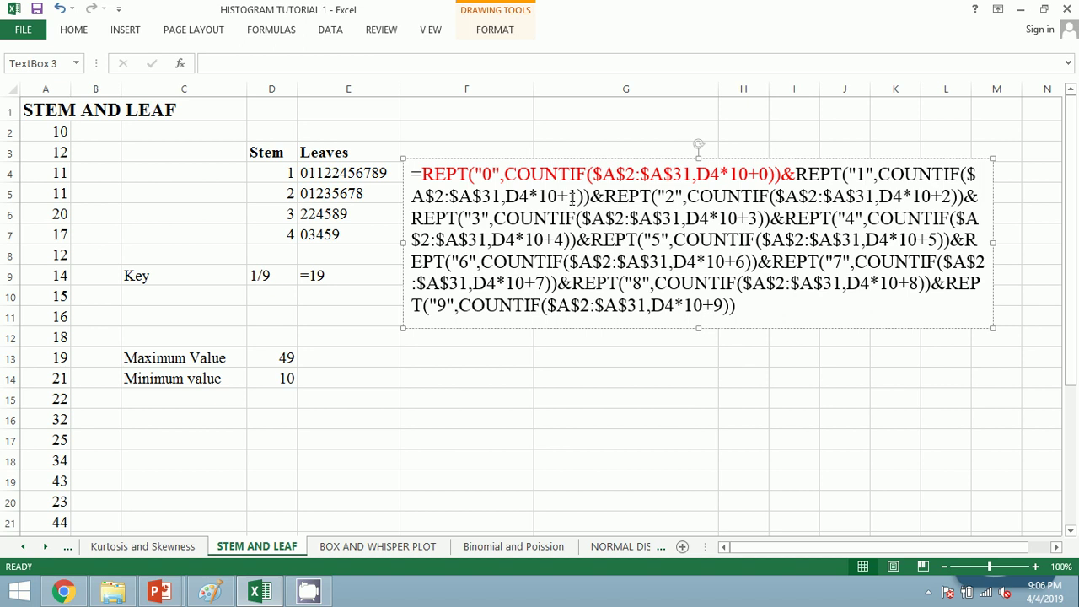
pyautogui.moveTo(569, 196); pyautogui.dragTo(578, 197)
pyautogui.moveTo(664, 196); pyautogui.dragTo(675, 197)
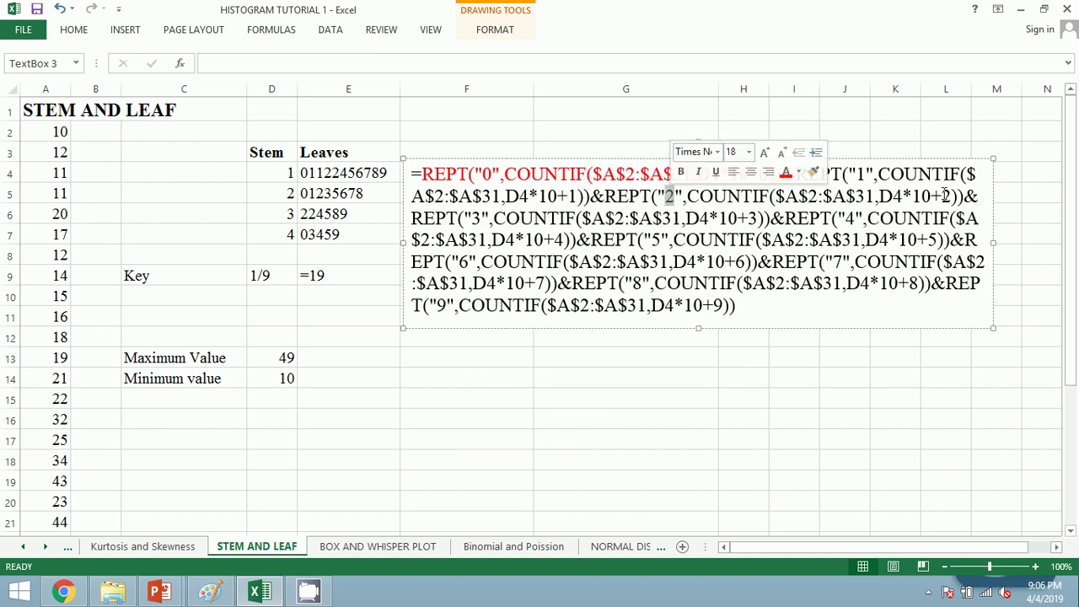
pyautogui.moveTo(941, 196); pyautogui.dragTo(951, 196)
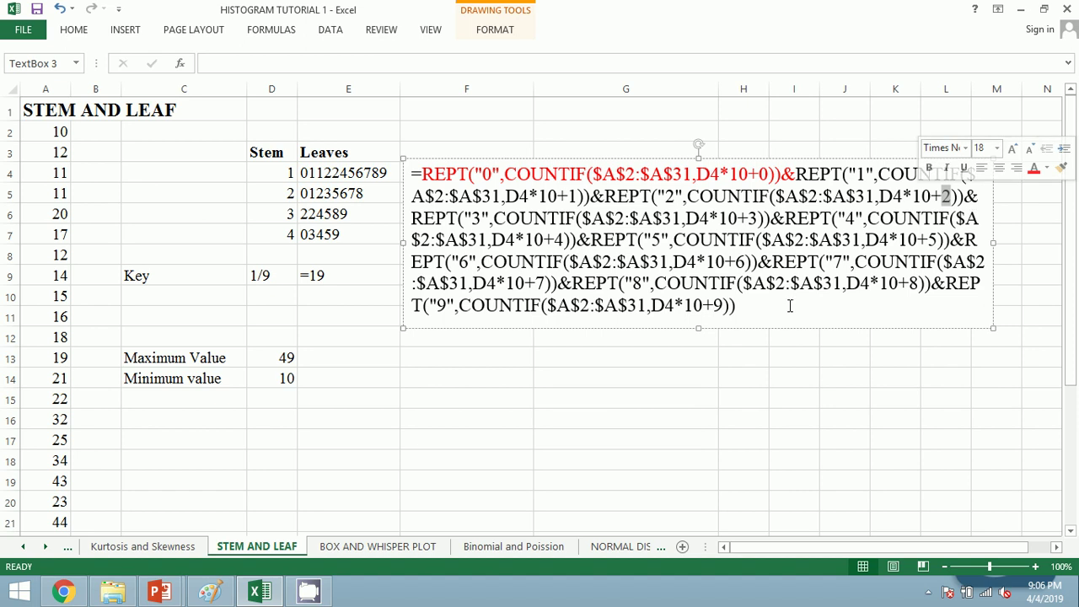
pyautogui.moveTo(712, 305); pyautogui.dragTo(722, 305)
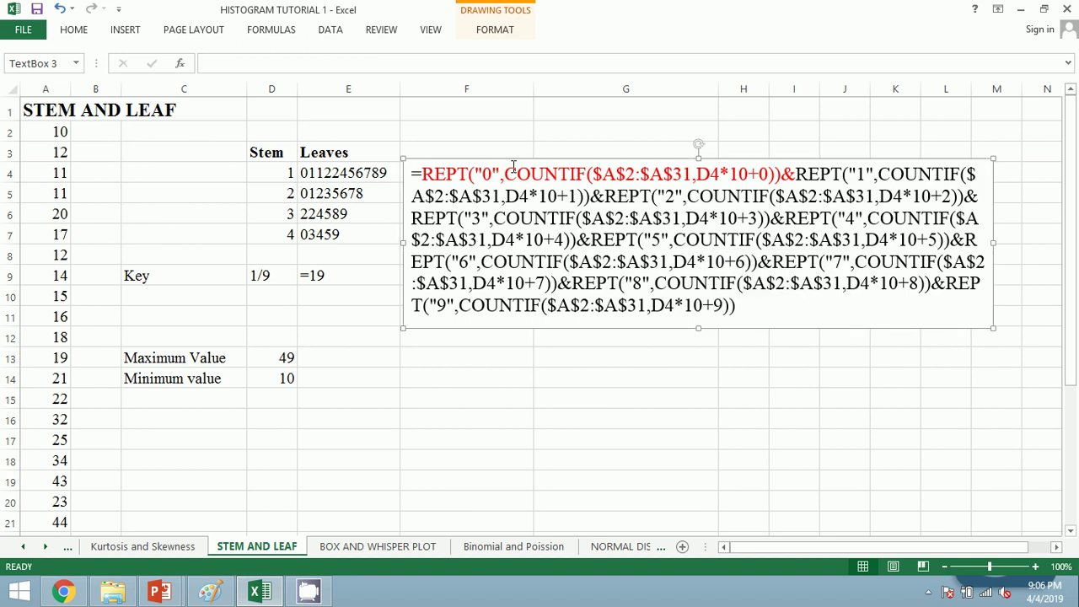
# - Save HISTOGRAM TUTORIAL 1.xlsx with Ctrl+S and close the workbook
pyautogui.hotkey('ctrl', 's')
pyautogui.hotkey('ctrl', 's')
pyautogui.click(1066, 15)
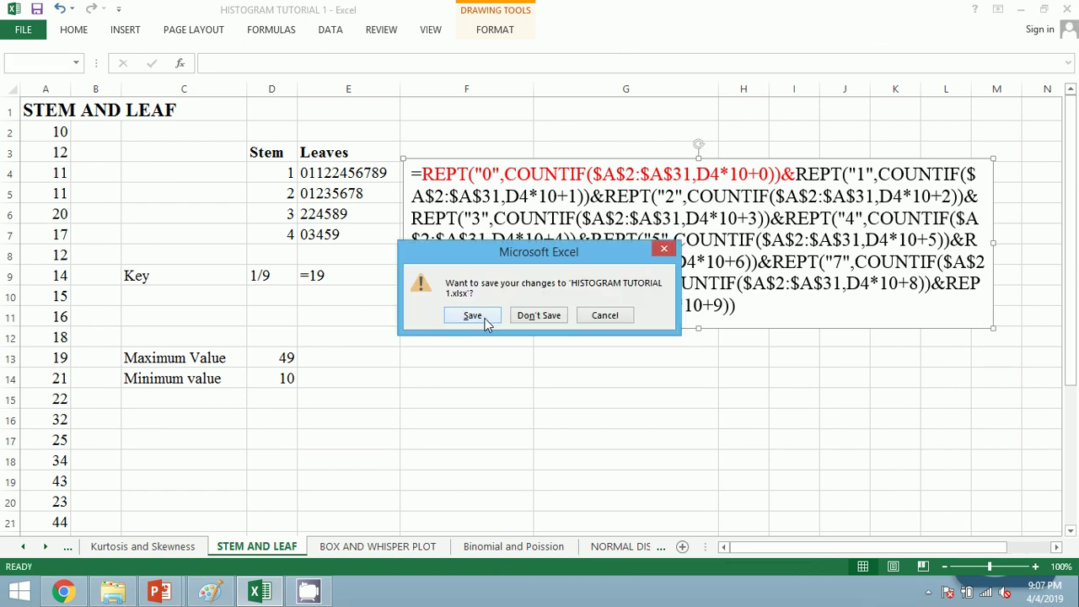